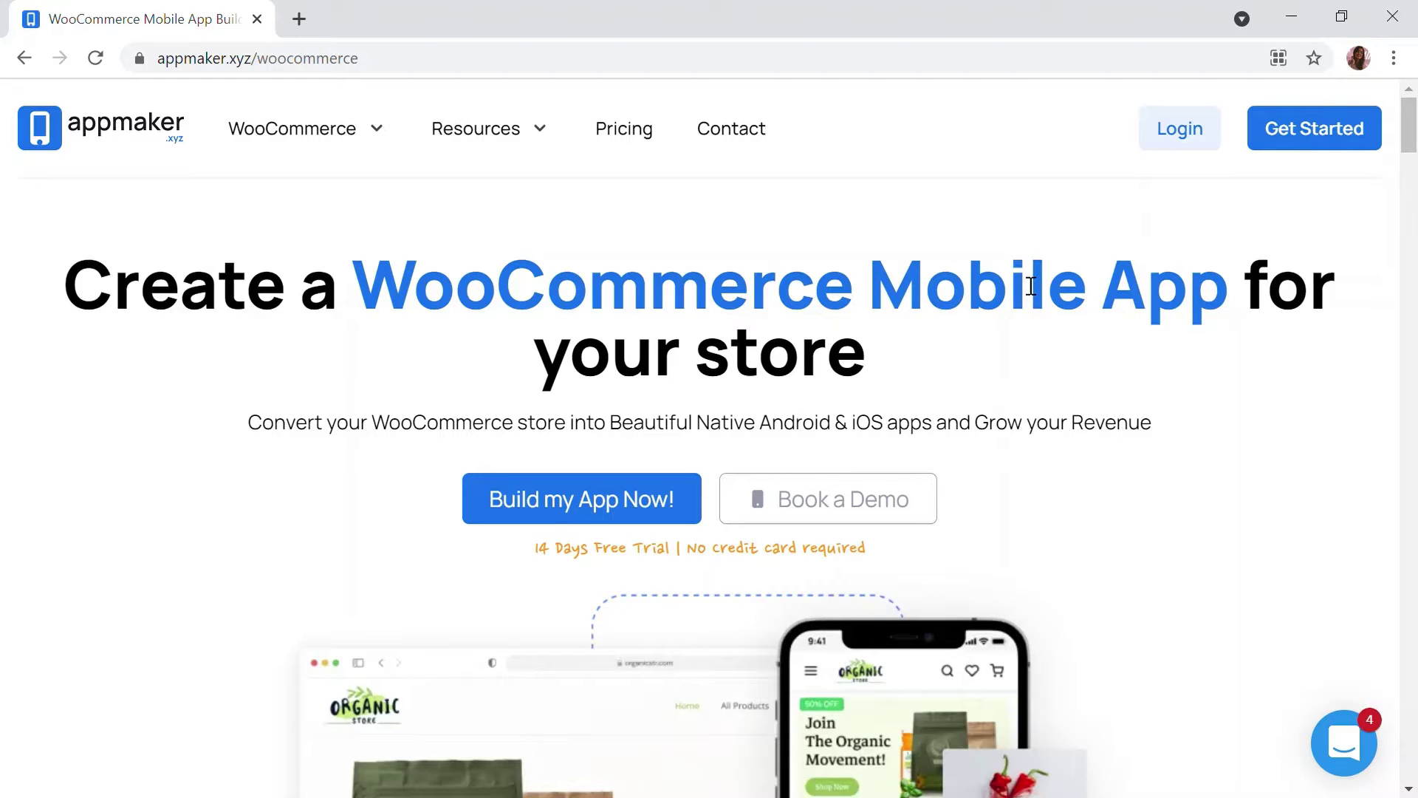
Open the Bookstop site's admin dashboard
scroll(1031, 286, "down", 3)
scroll(1021, 279, "down", 2)
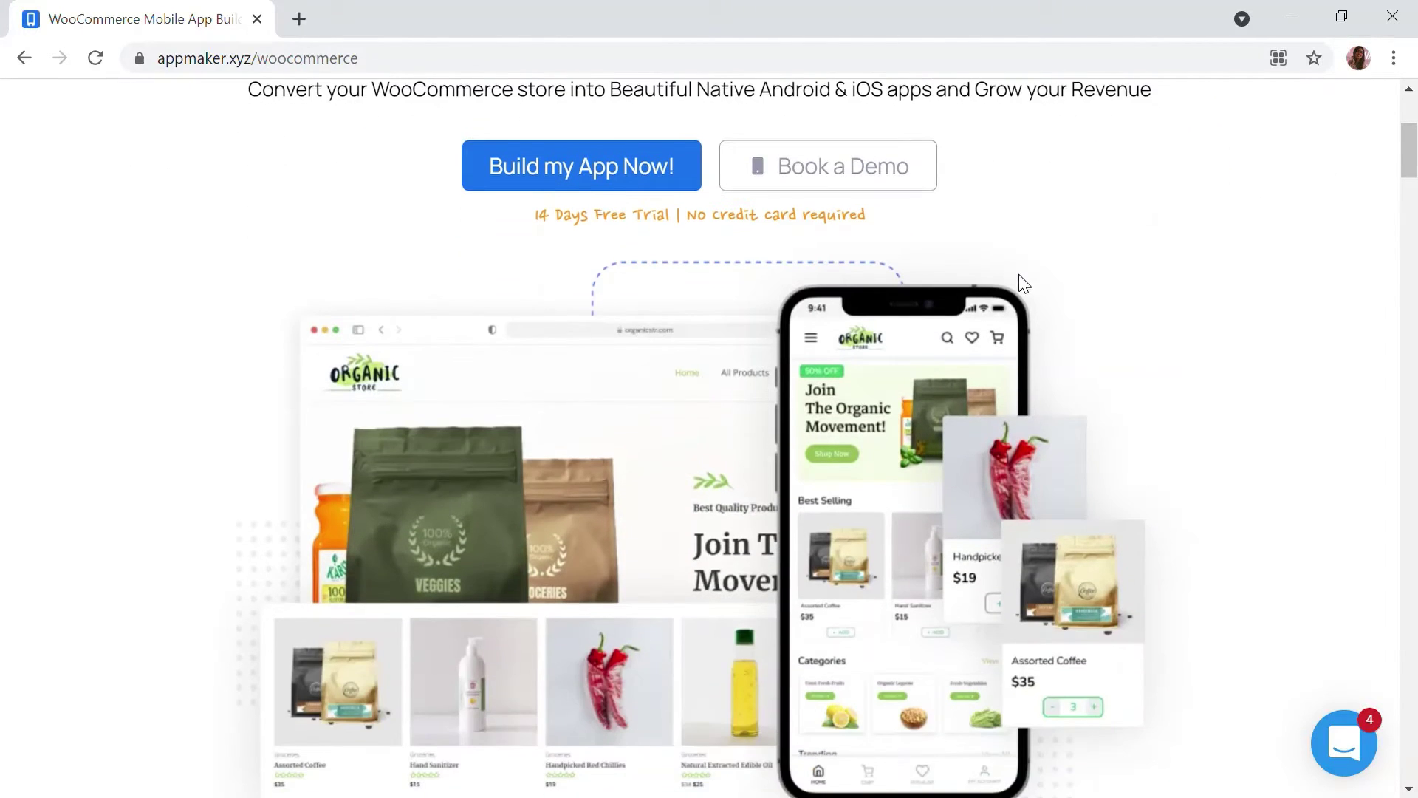
scroll(1019, 276, "down", 2)
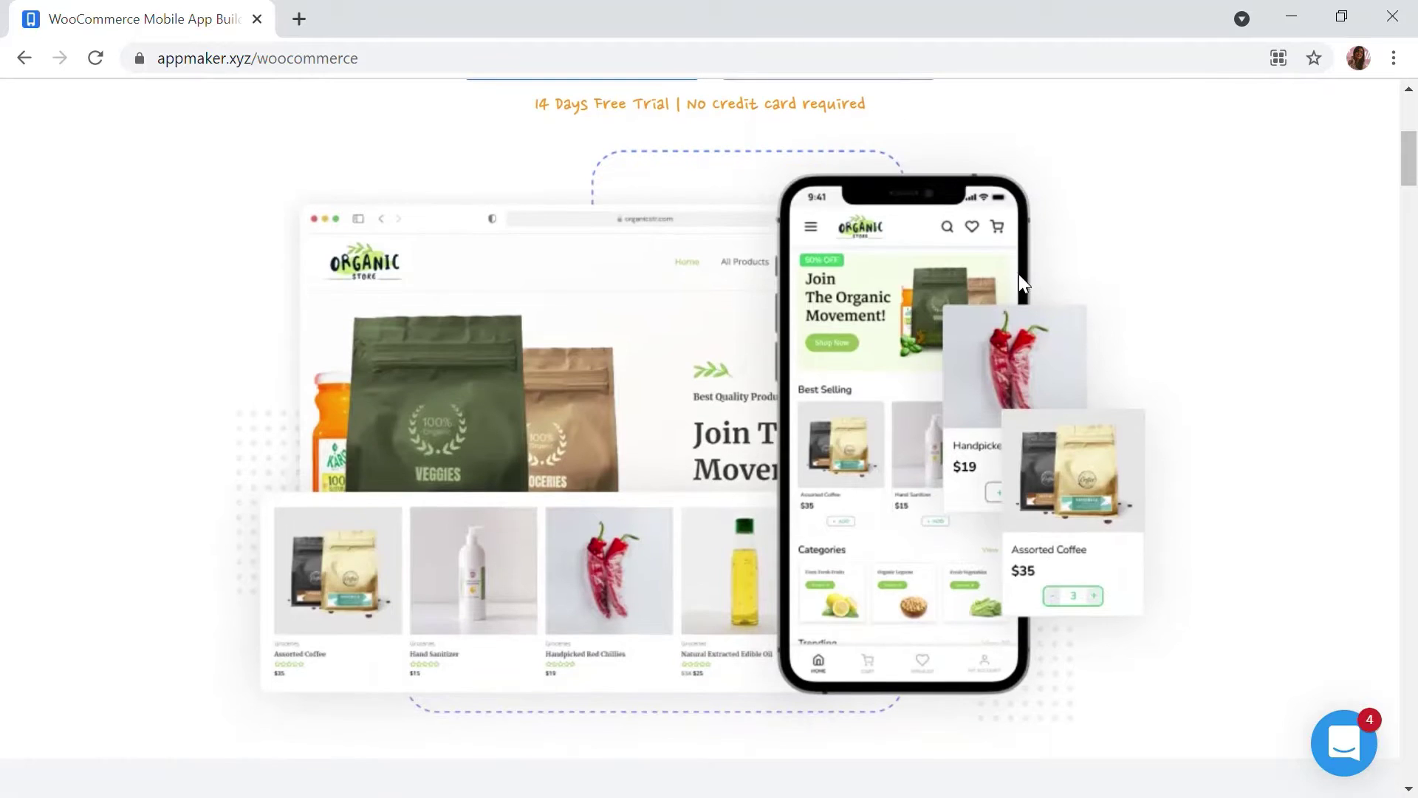
scroll(1020, 276, "down", 2)
scroll(1021, 284, "down", 1)
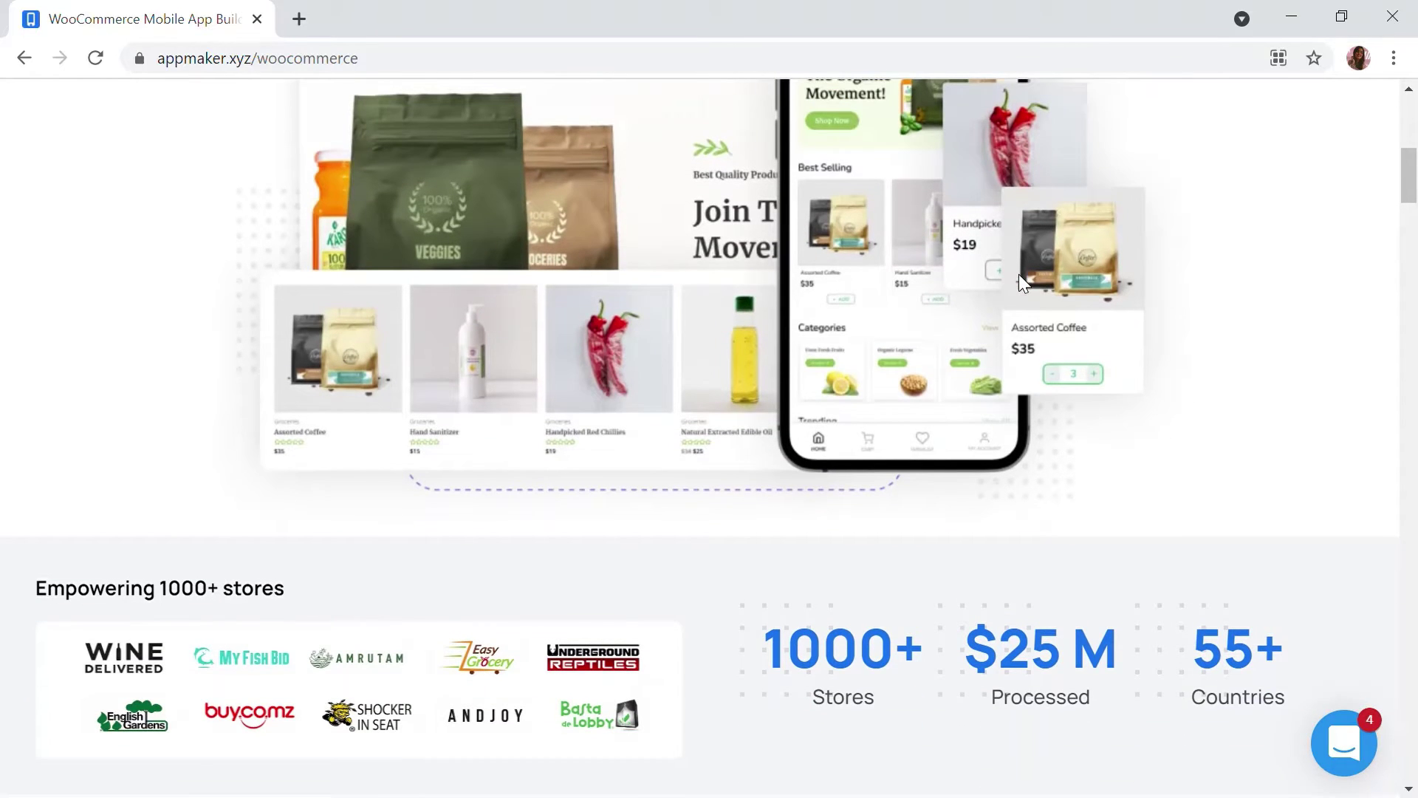
scroll(1020, 275, "down", 3)
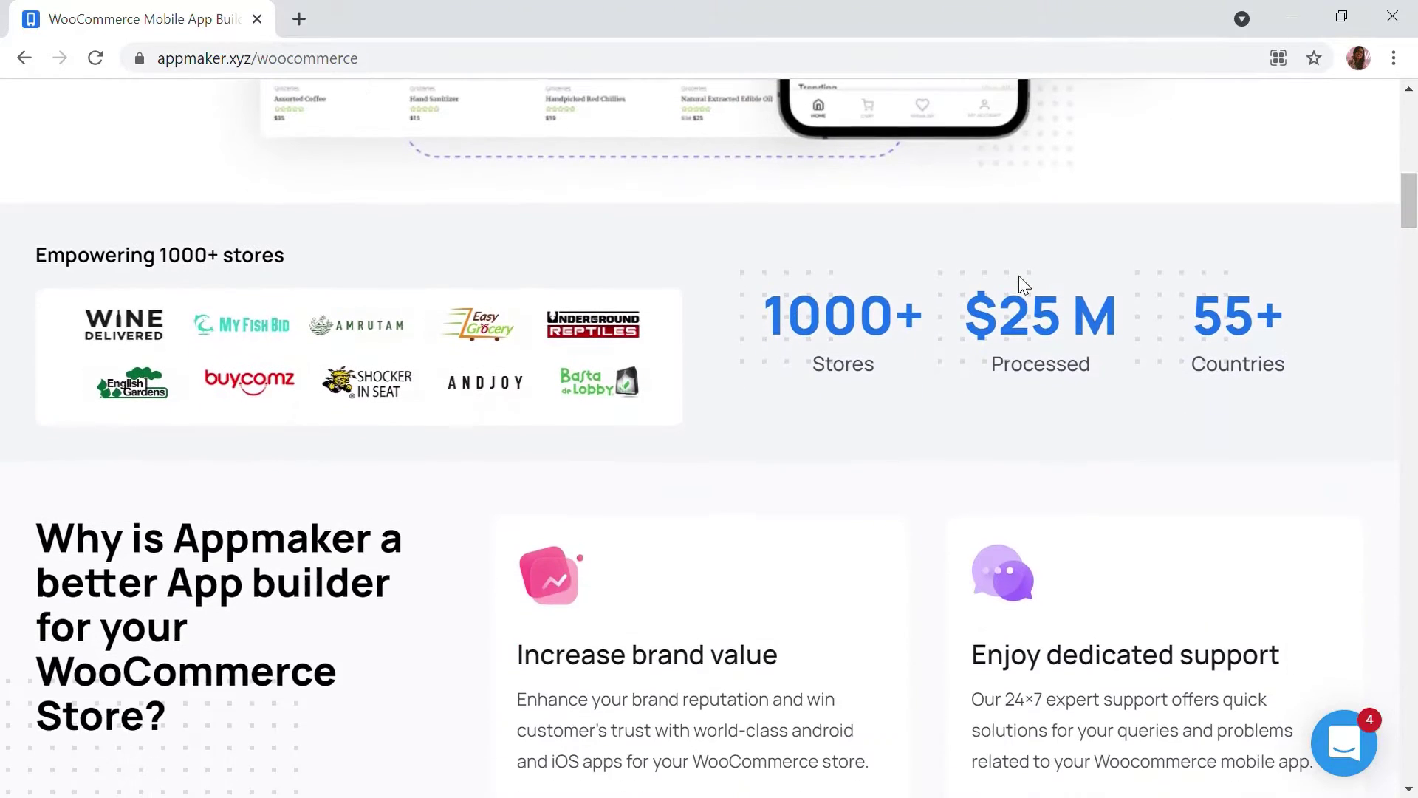
scroll(1019, 278, "up", 1)
scroll(1017, 277, "up", 8)
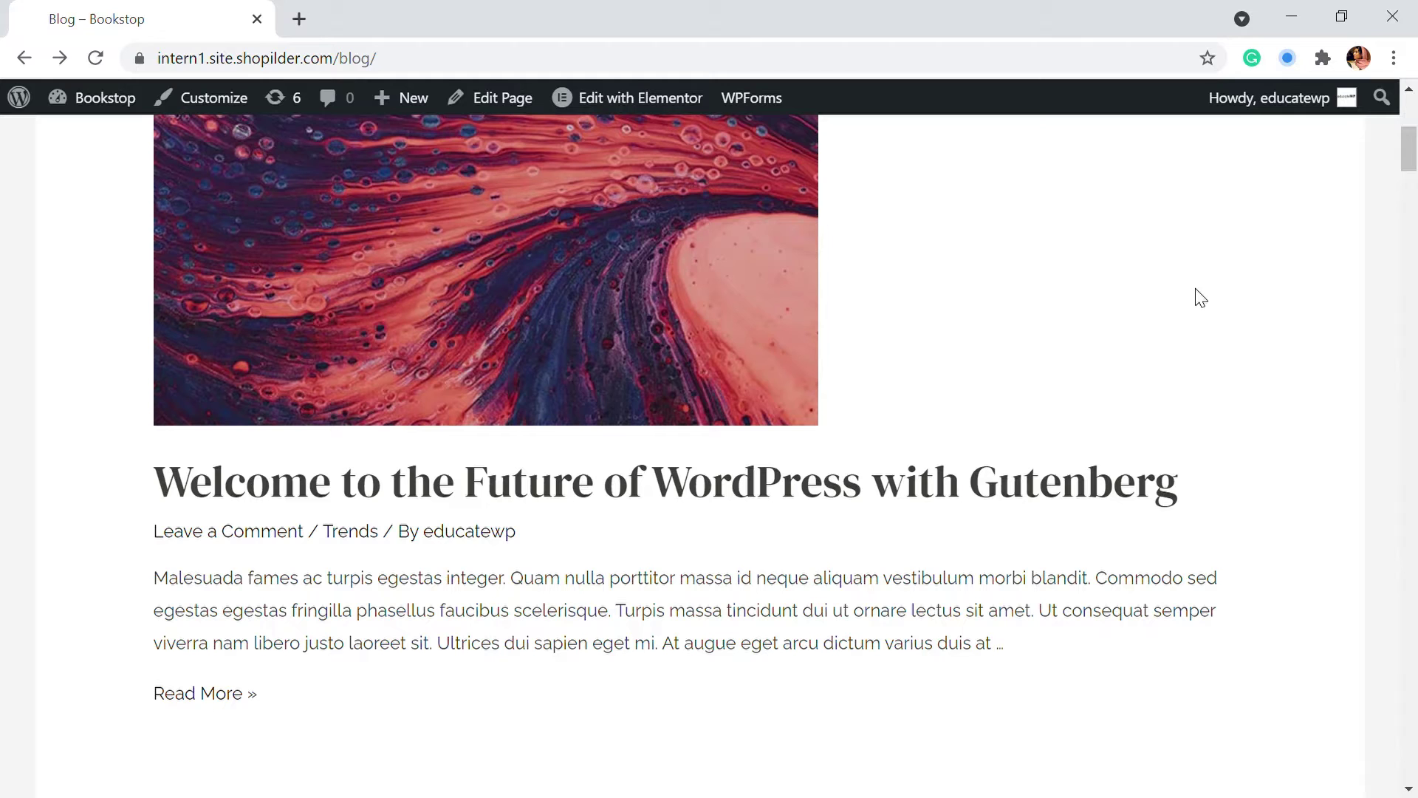
scroll(719, 590, "up", 5)
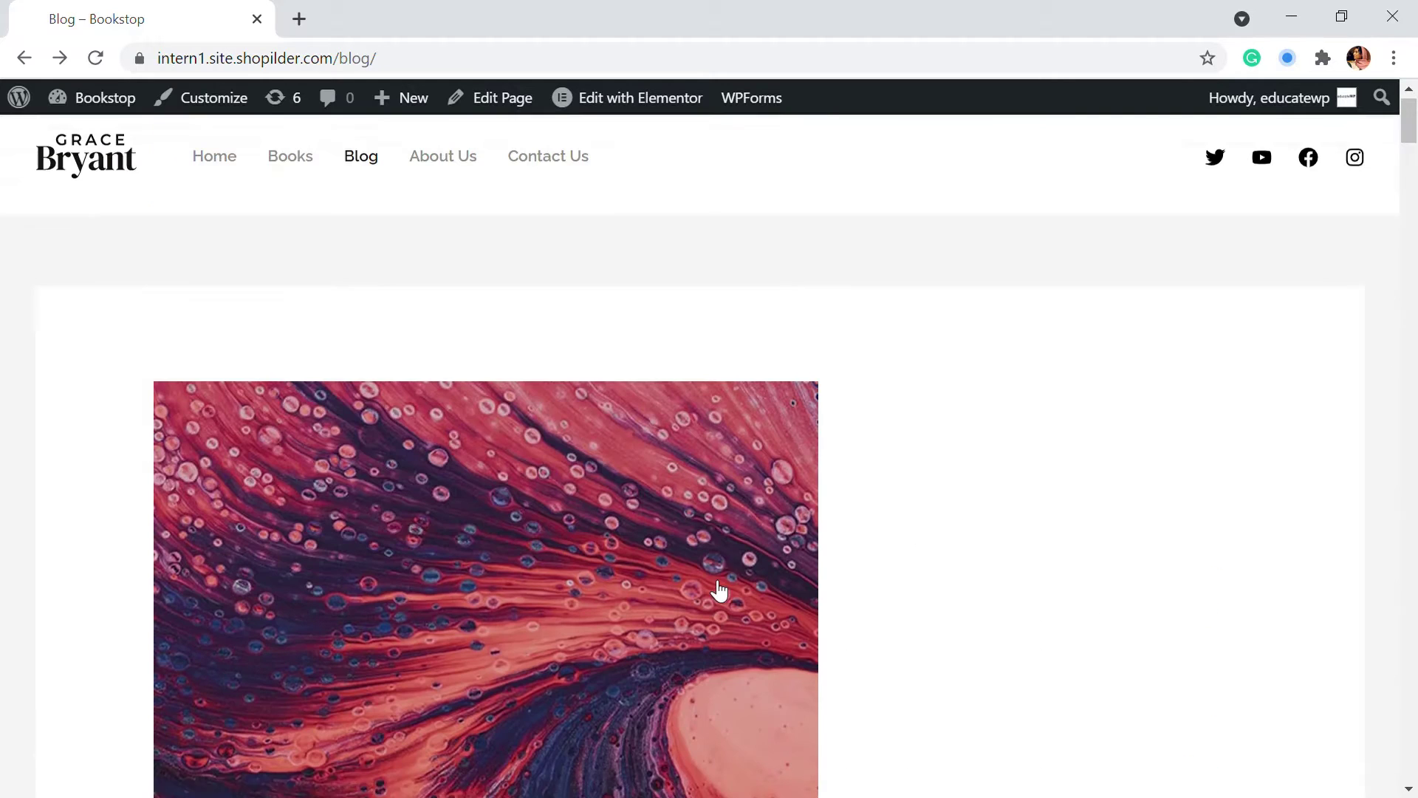
scroll(879, 407, "down", 7)
scroll(608, 402, "down", 14)
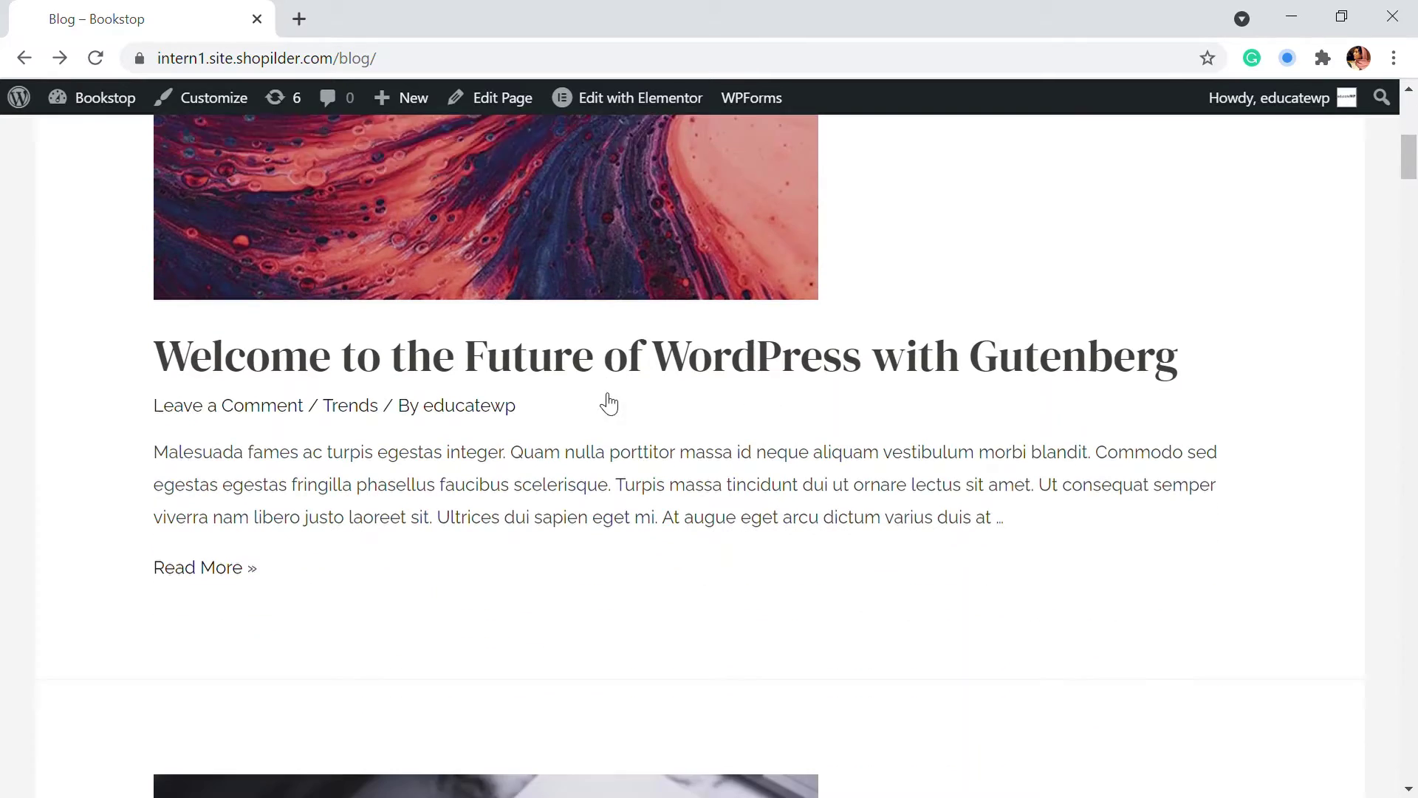
scroll(604, 447, "up", 10)
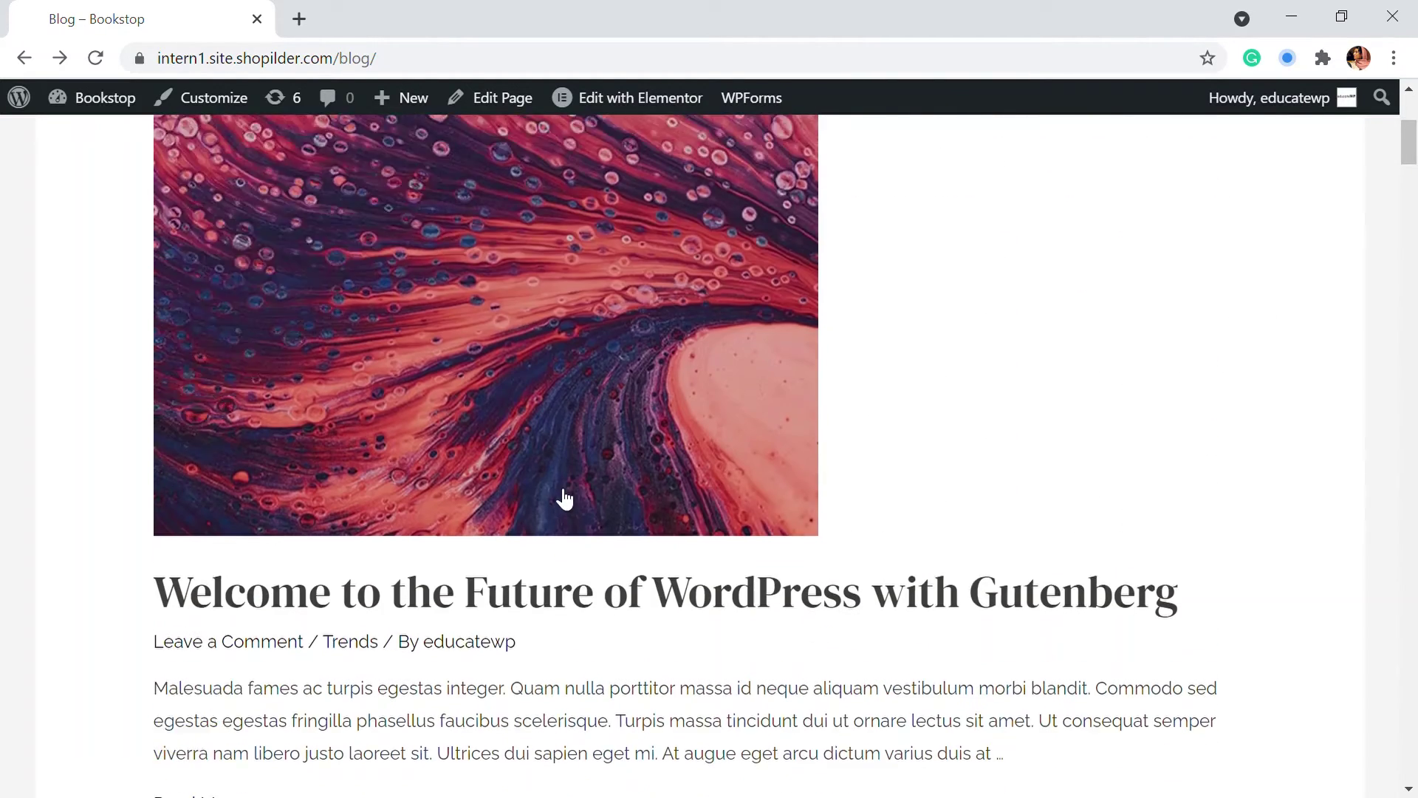
scroll(561, 495, "down", 4)
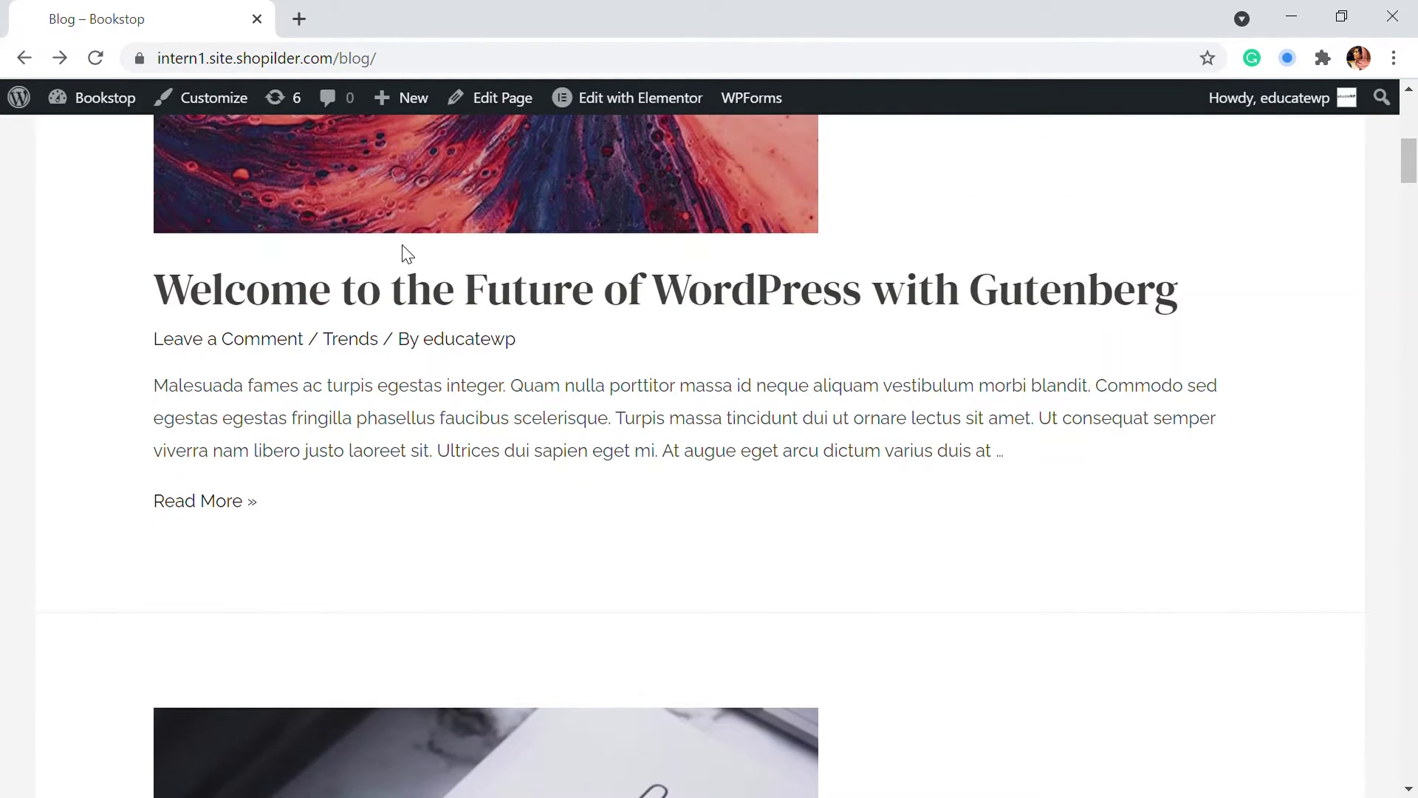
scroll(406, 255, "down", 8)
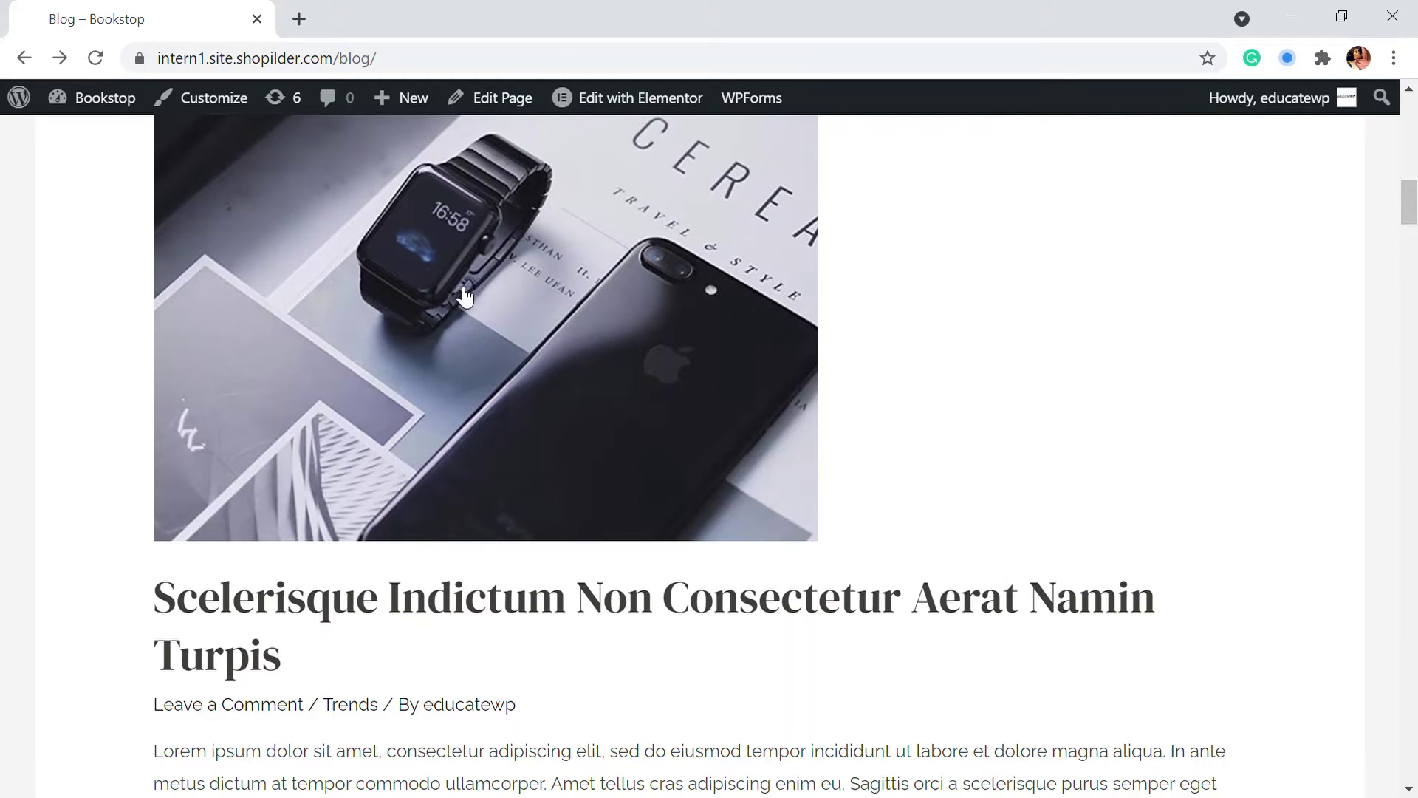
scroll(554, 369, "up", 12)
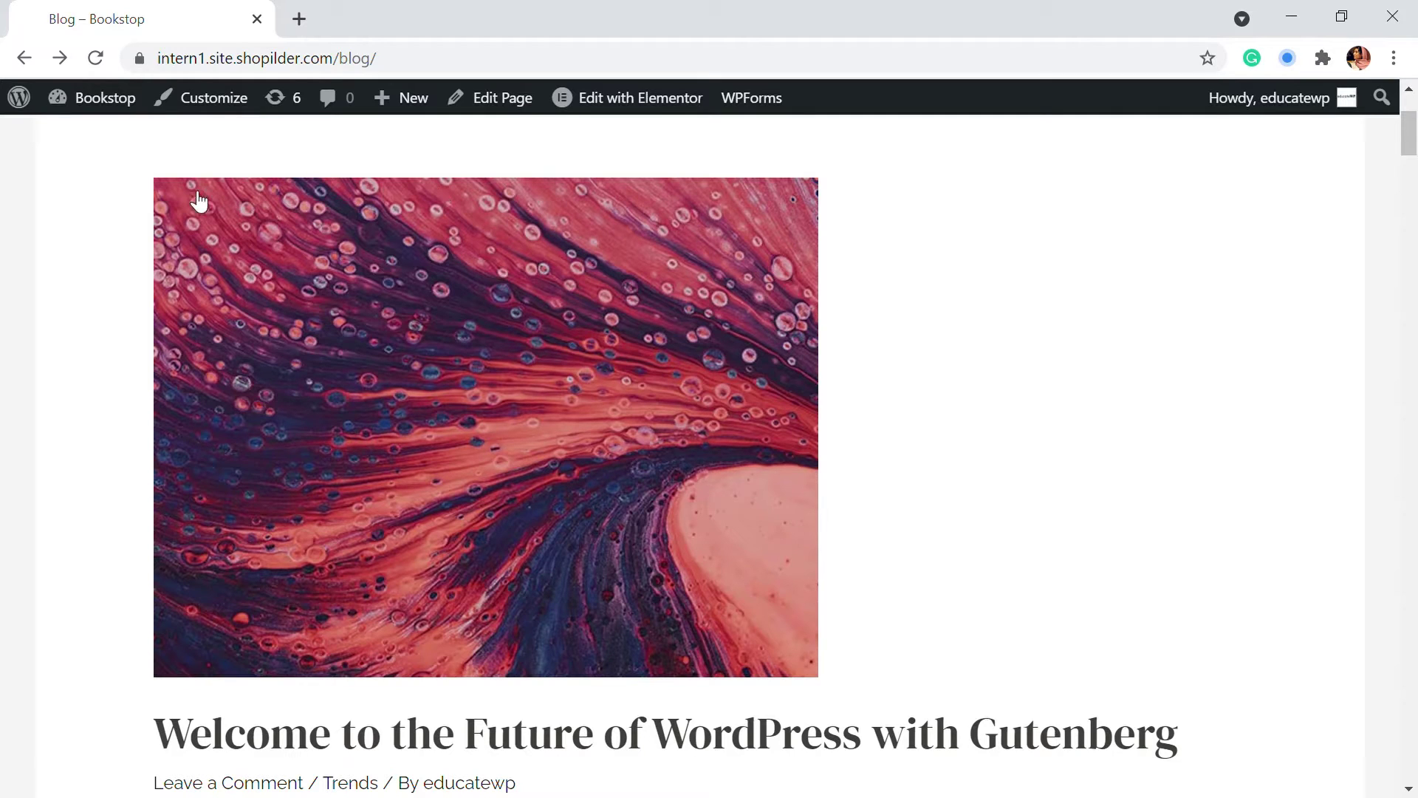
left_click(107, 136)
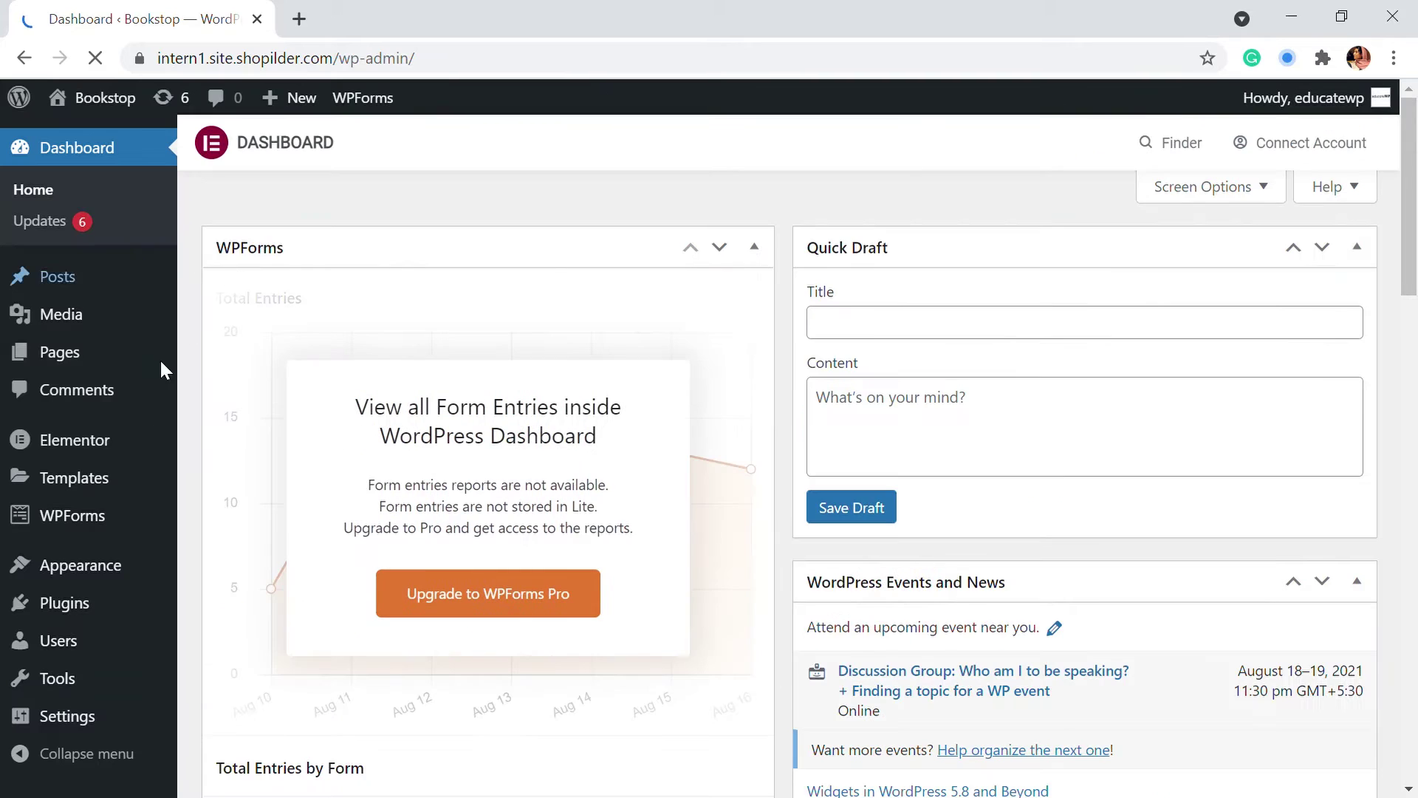
Search the plugin directory under Plugins > Add New for 'content view'
left_click(65, 603)
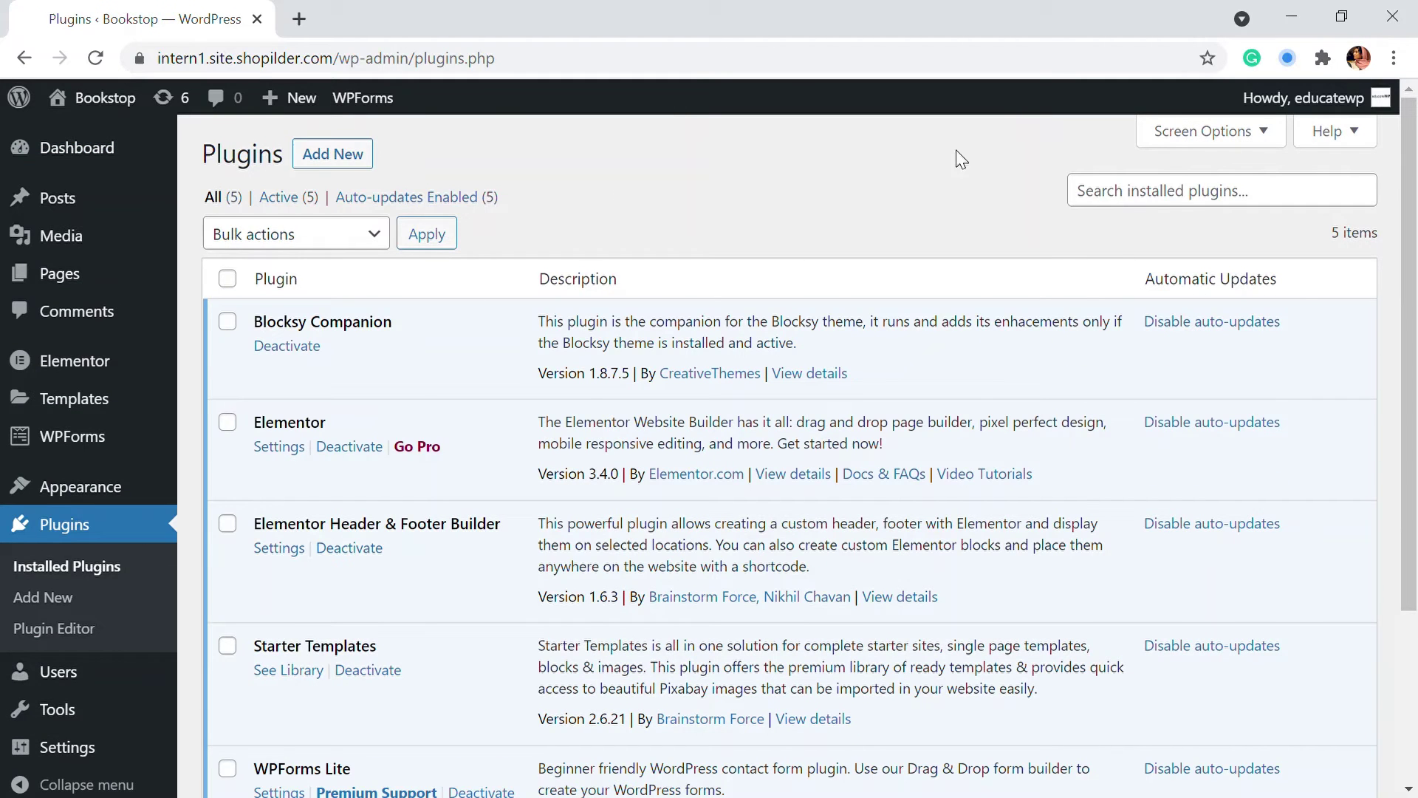
left_click(345, 158)
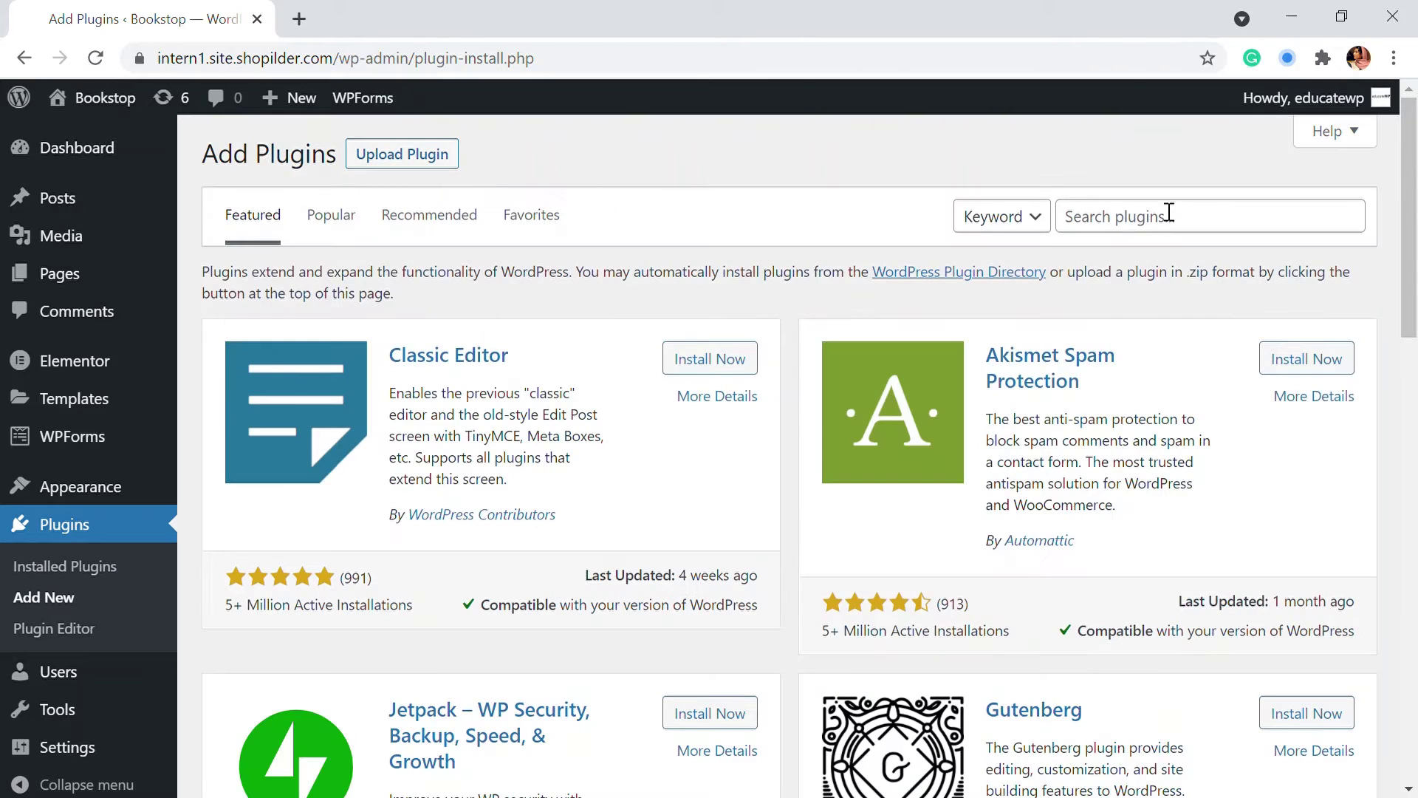
left_click(1143, 229)
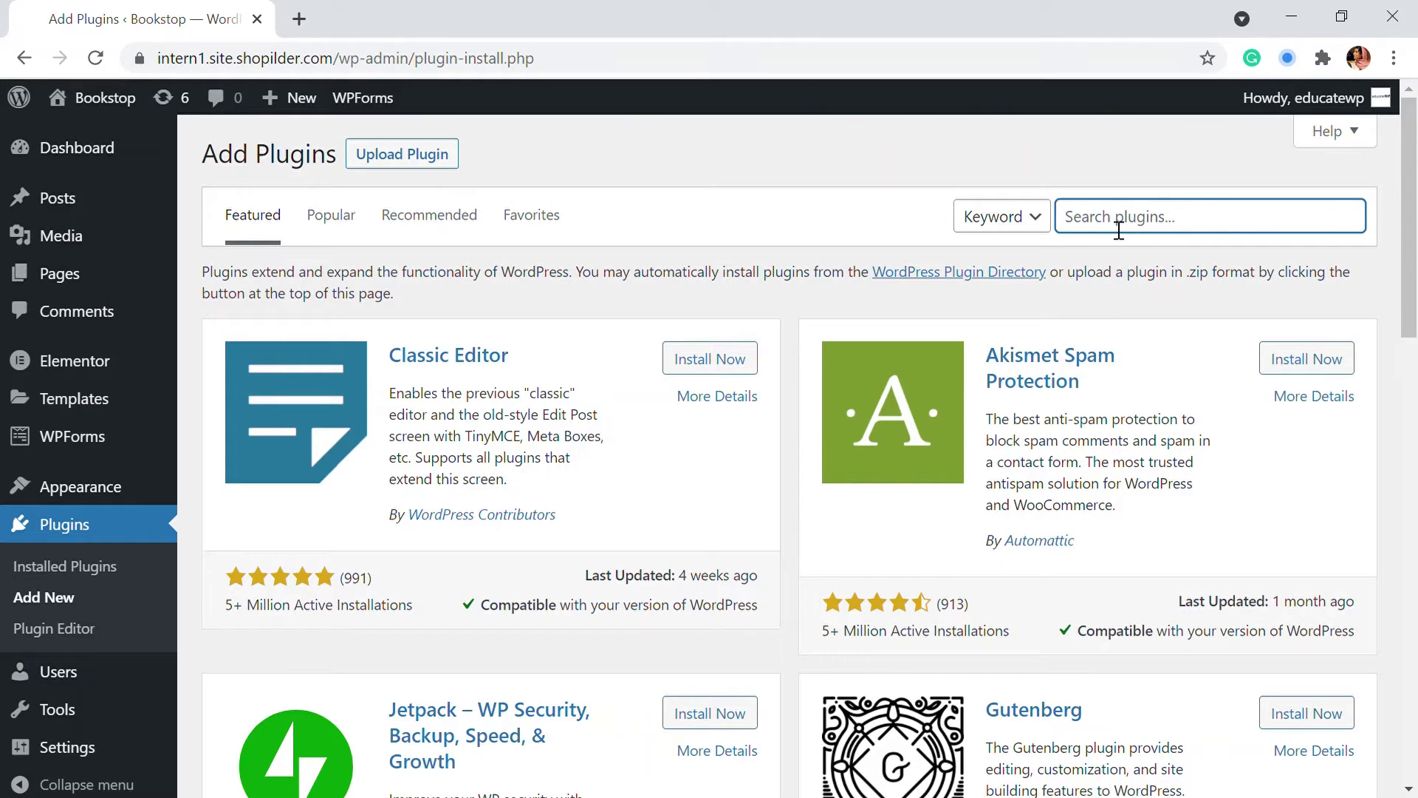
type("content view")
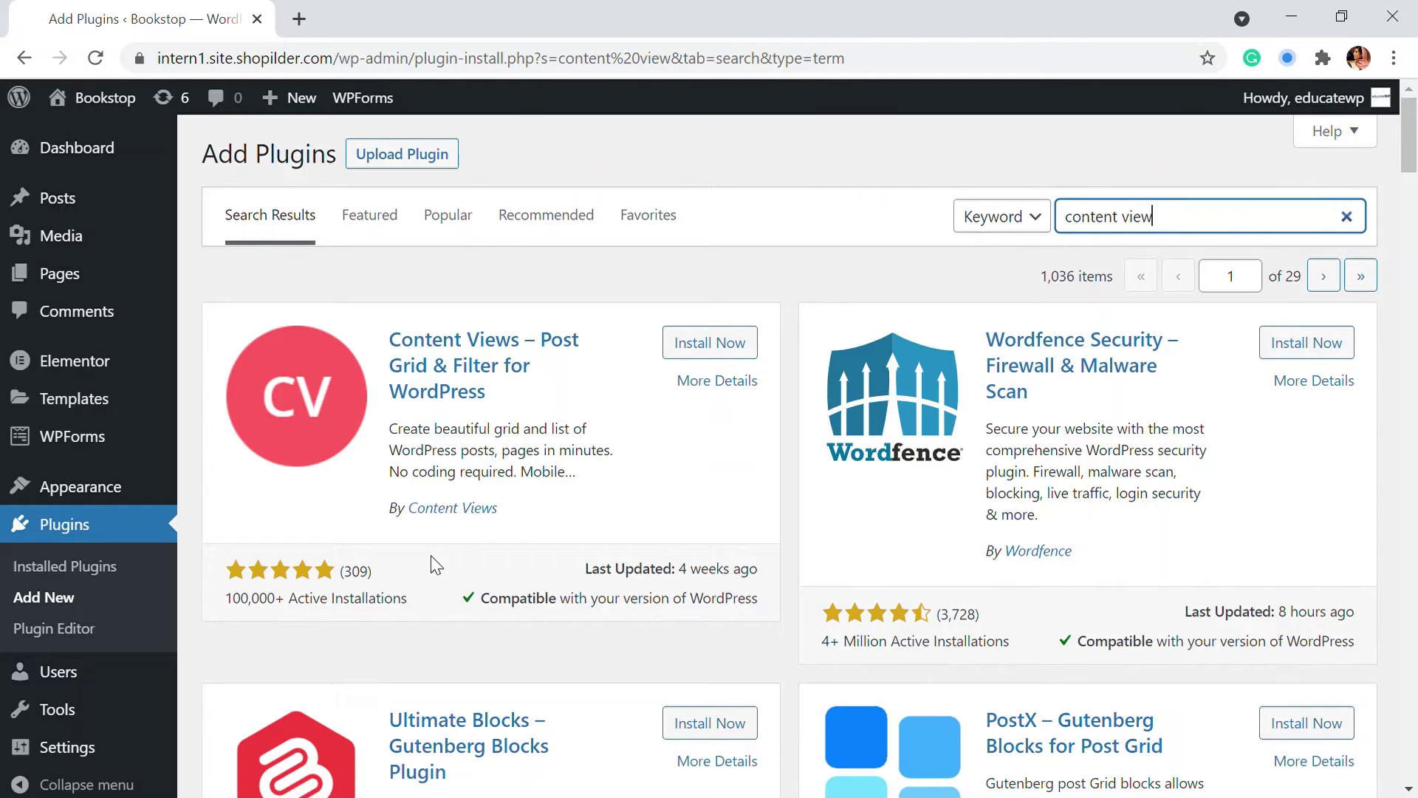
Install and activate the Content Views – Post Grid & Filter plugin
left_click(689, 346)
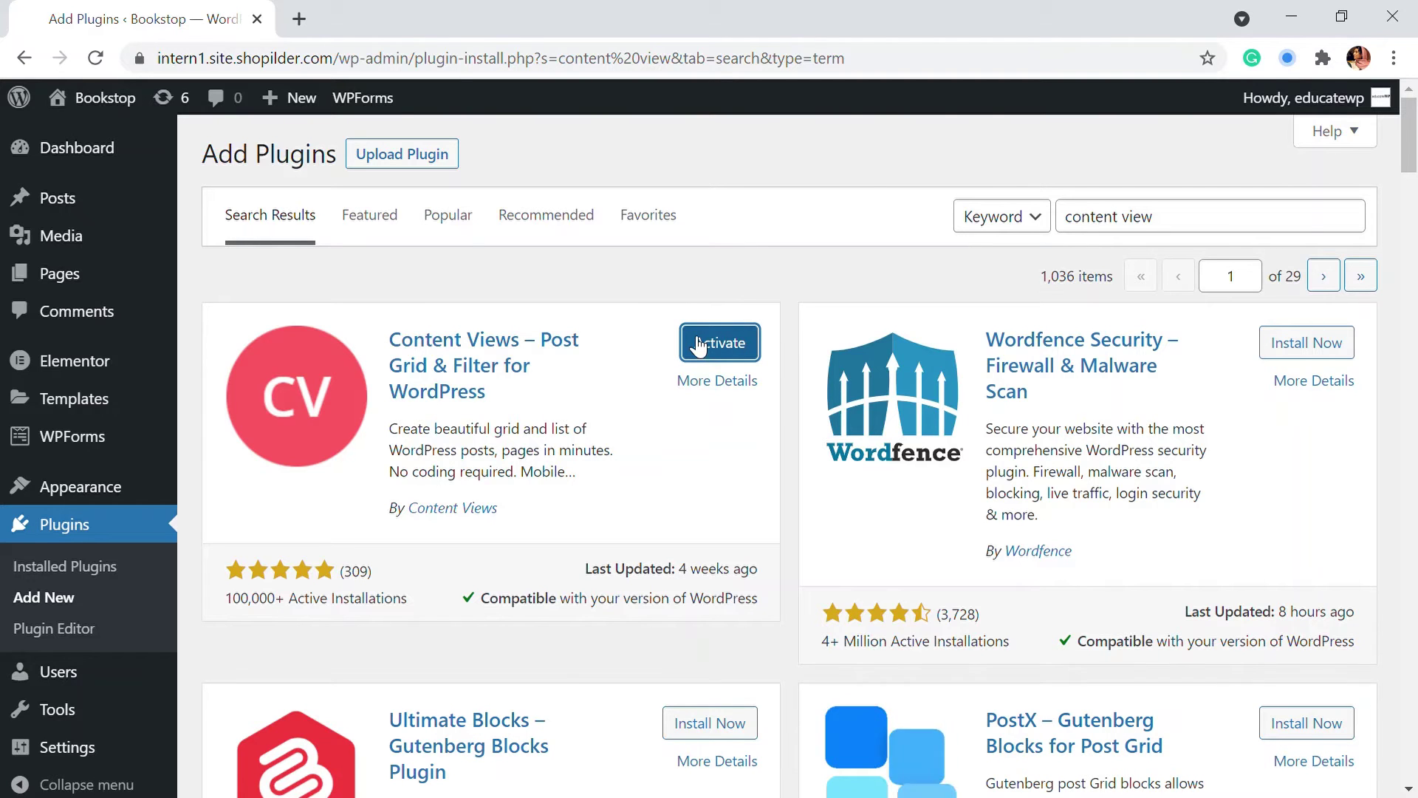
left_click(721, 359)
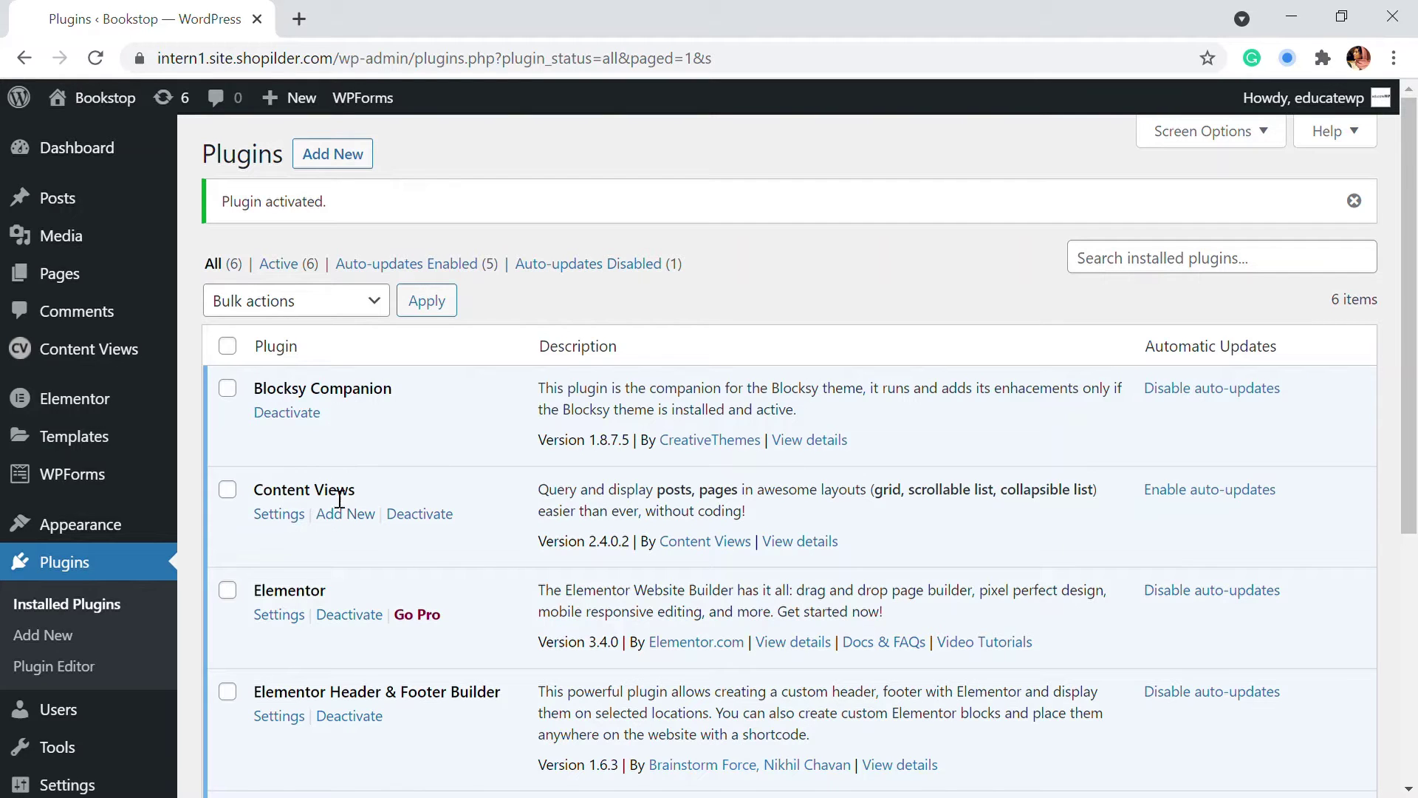
Open the Content Views settings to reach its still-empty list of views
left_click(305, 523)
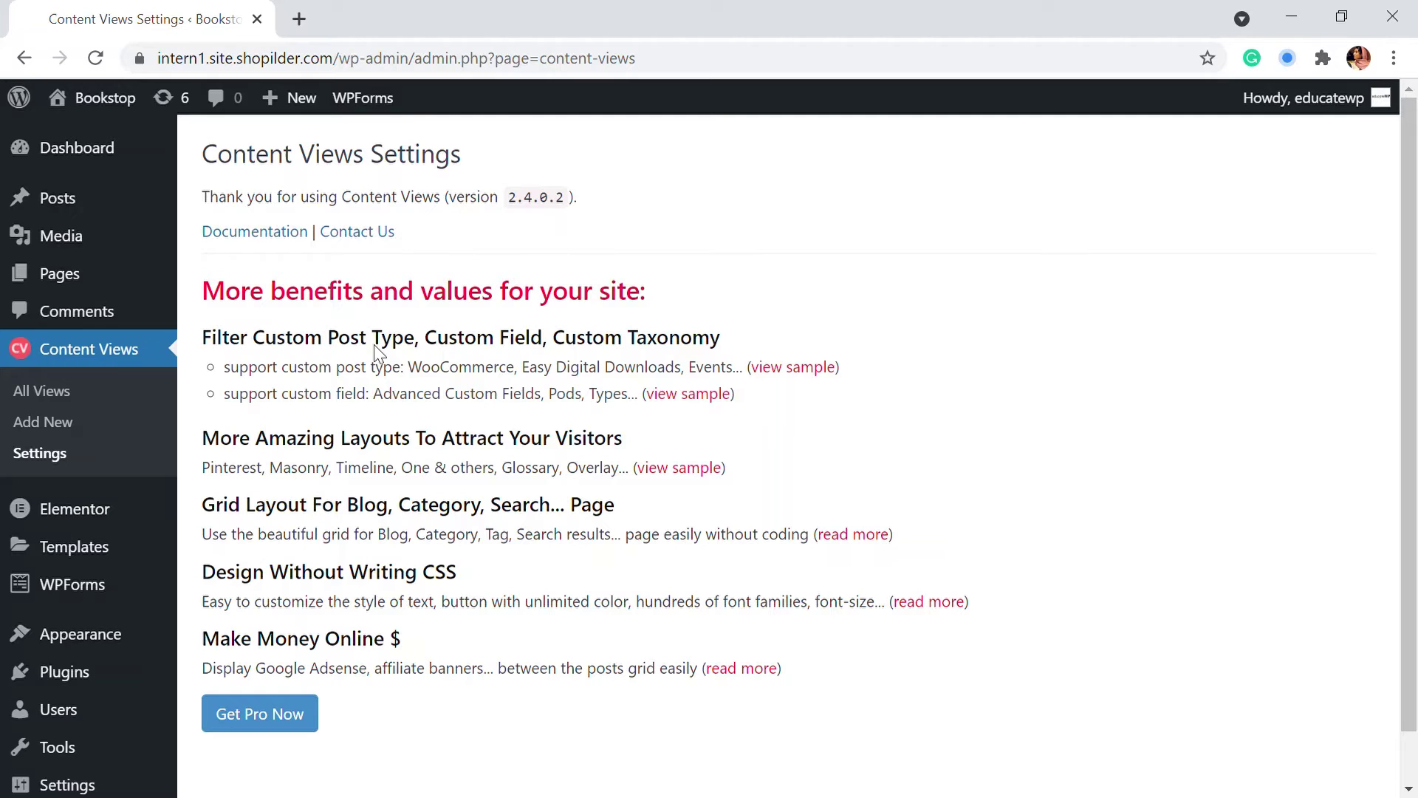
scroll(376, 539, "down", 1)
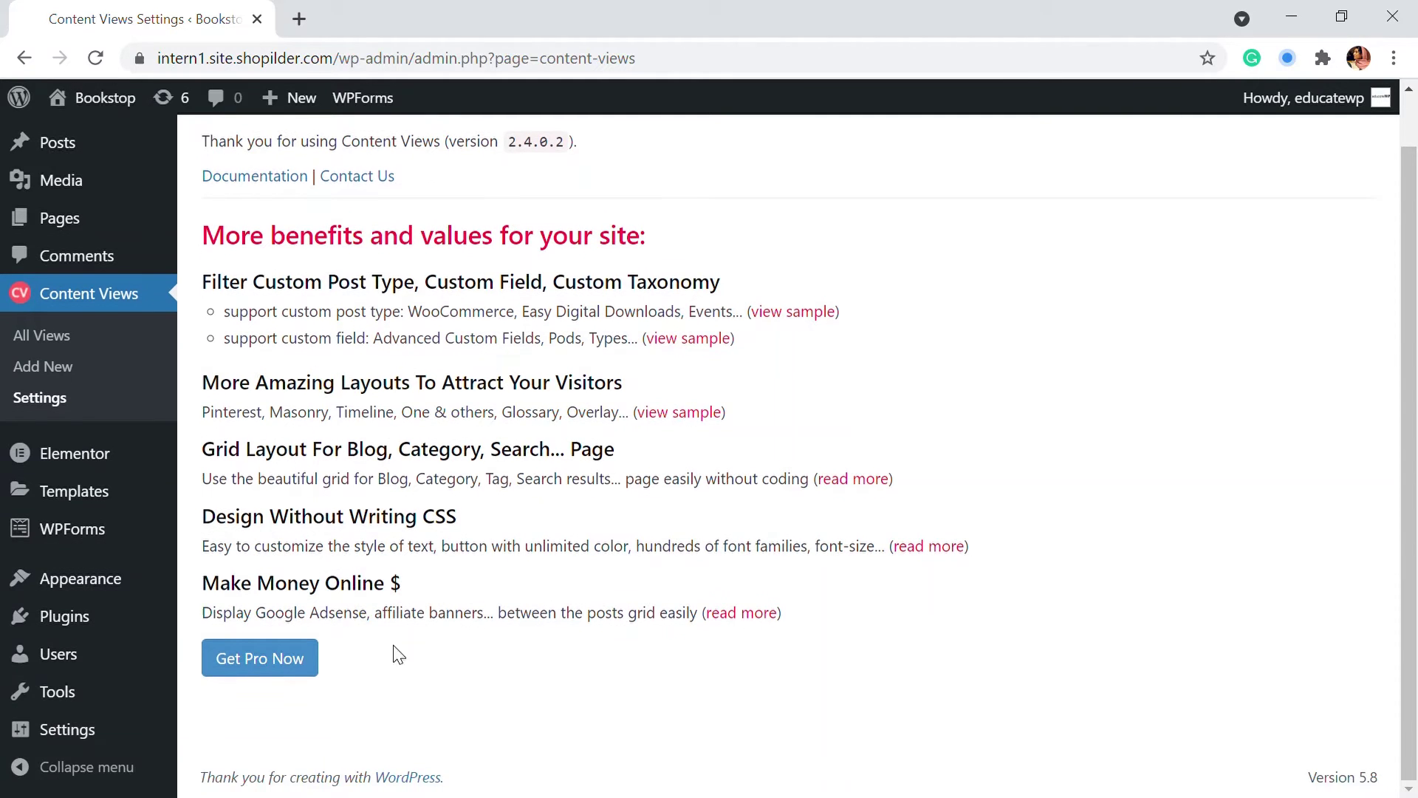
scroll(399, 655, "up", 1)
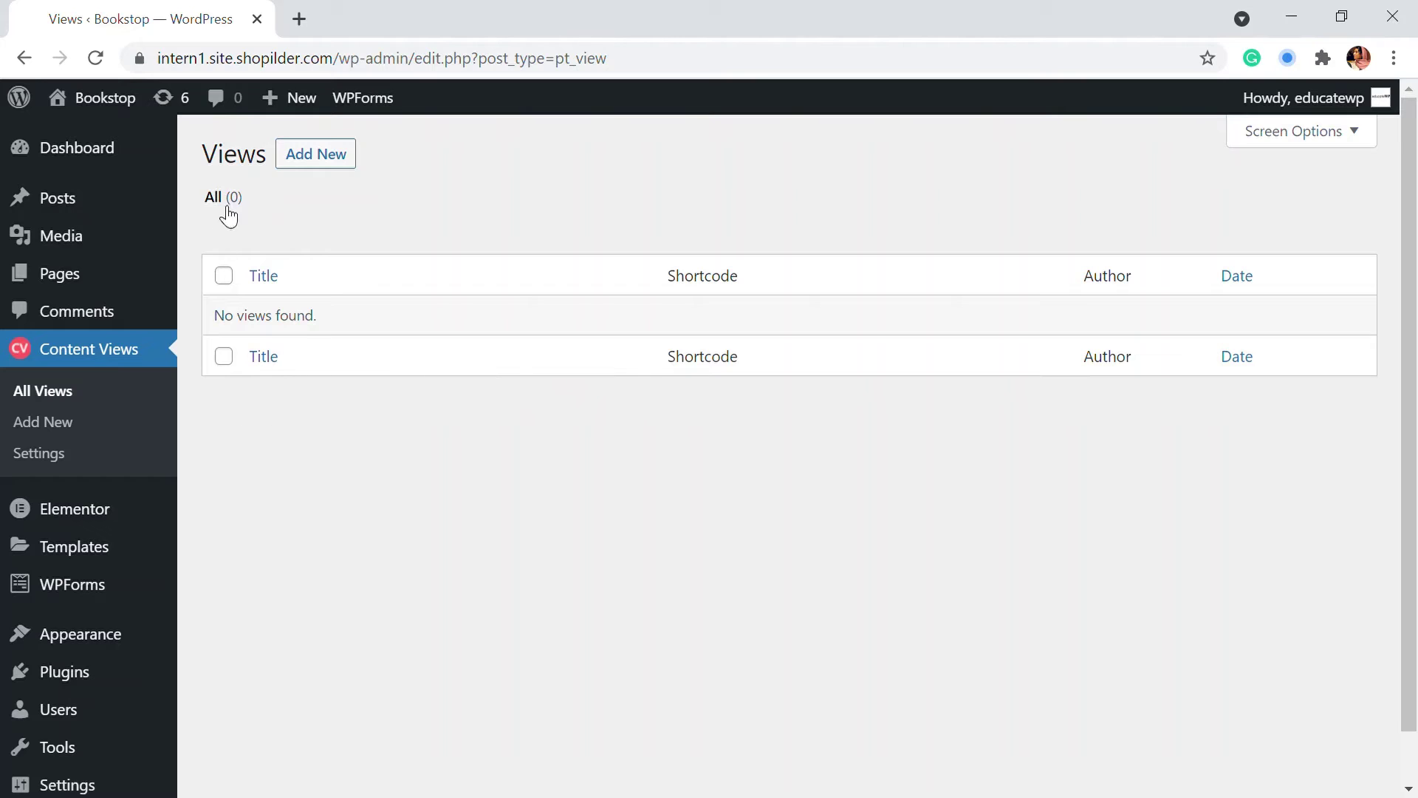
Start a new Content Views view and enter its name, 'Blog Page'
left_click(310, 153)
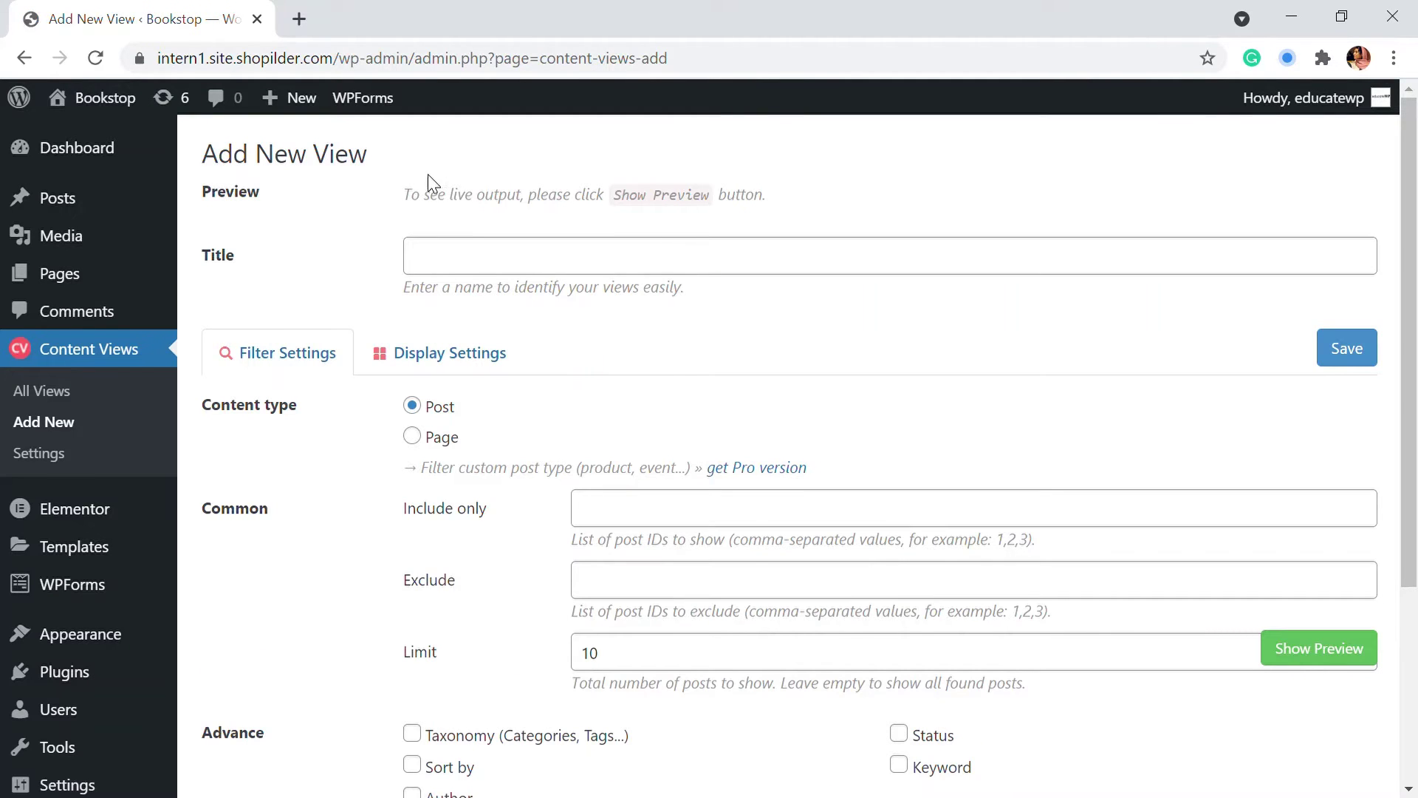
left_click(463, 260)
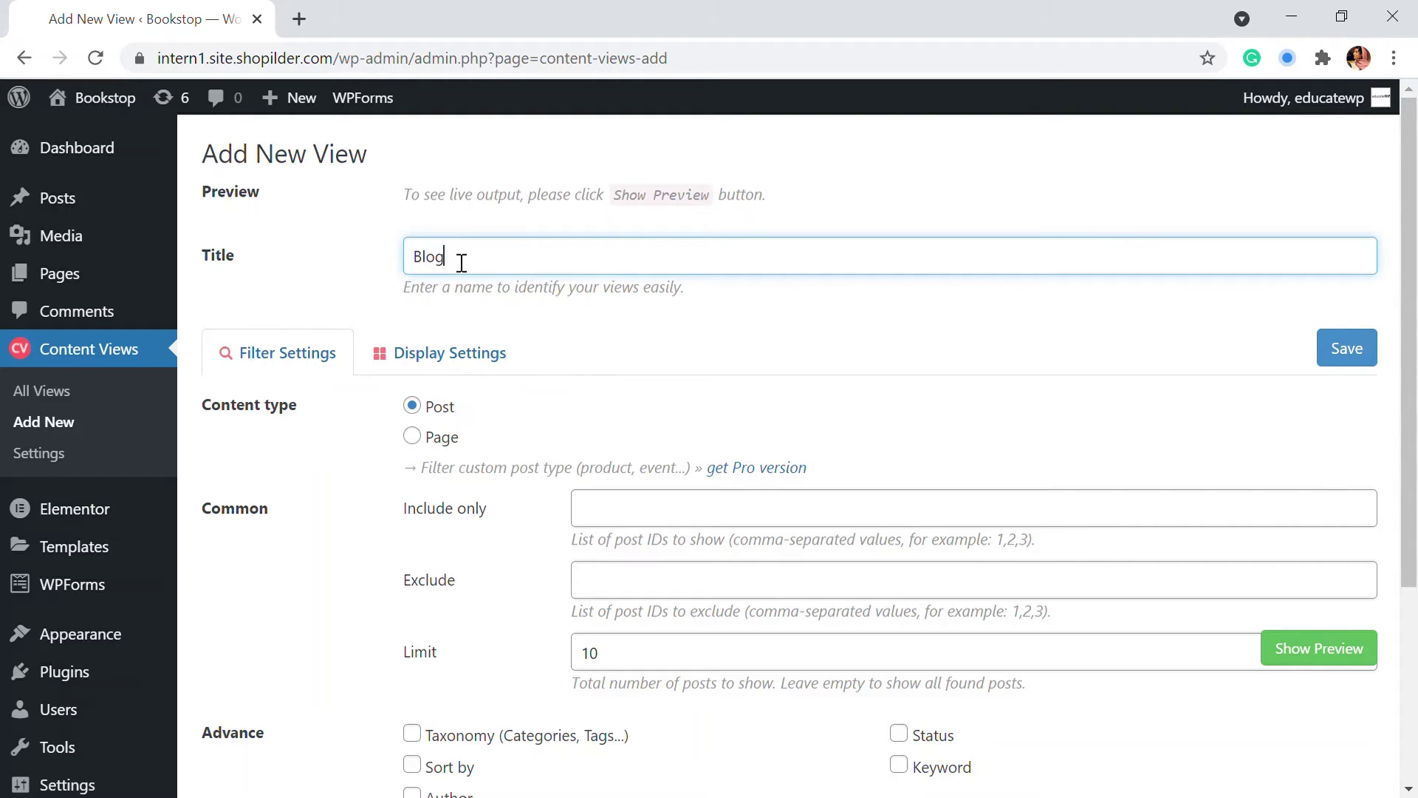
type("ge")
Set the view's content type to Post in Filter Settings
scroll(517, 318, "down", 2)
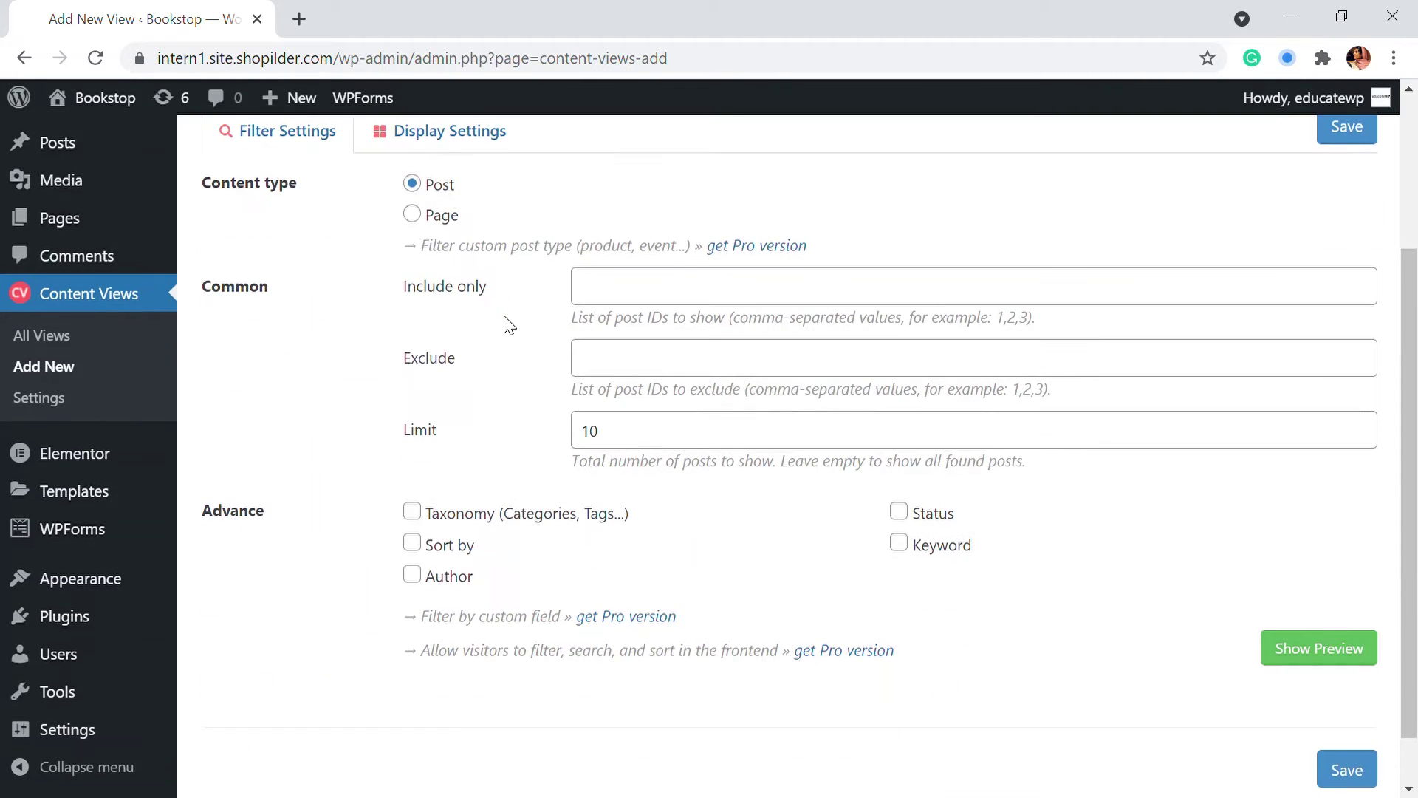
scroll(354, 240, "up", 1)
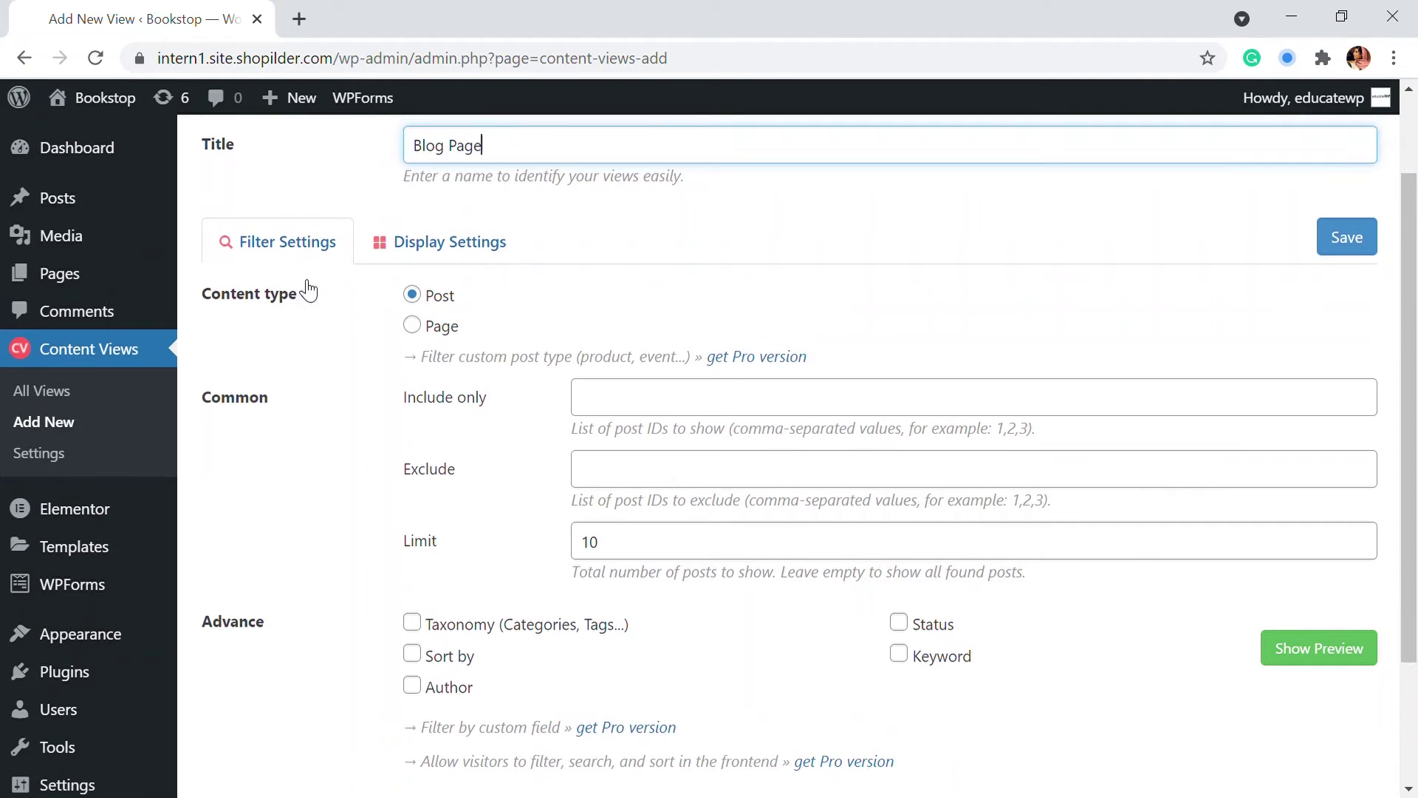
left_click(418, 301)
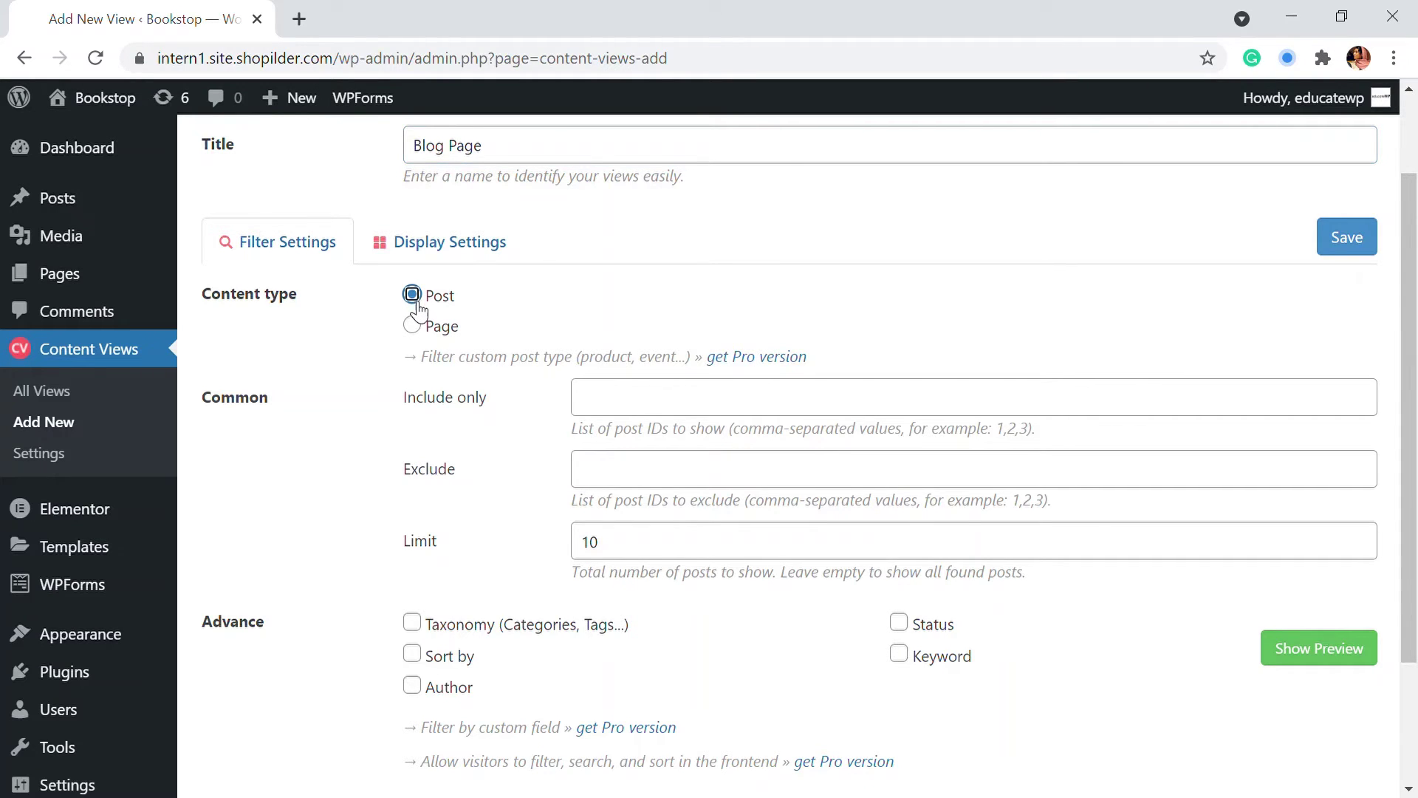
scroll(419, 307, "down", 2)
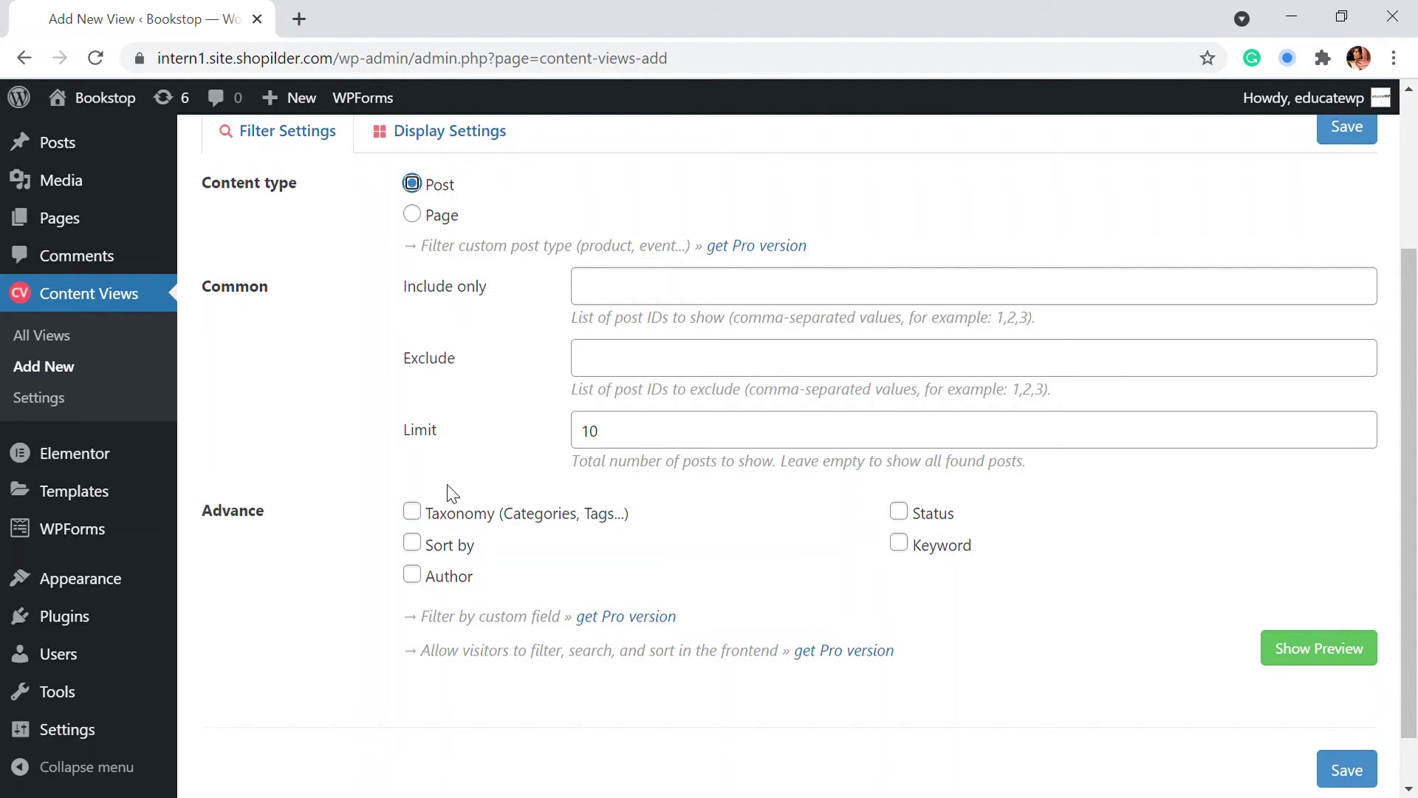
scroll(655, 337, "down", 1)
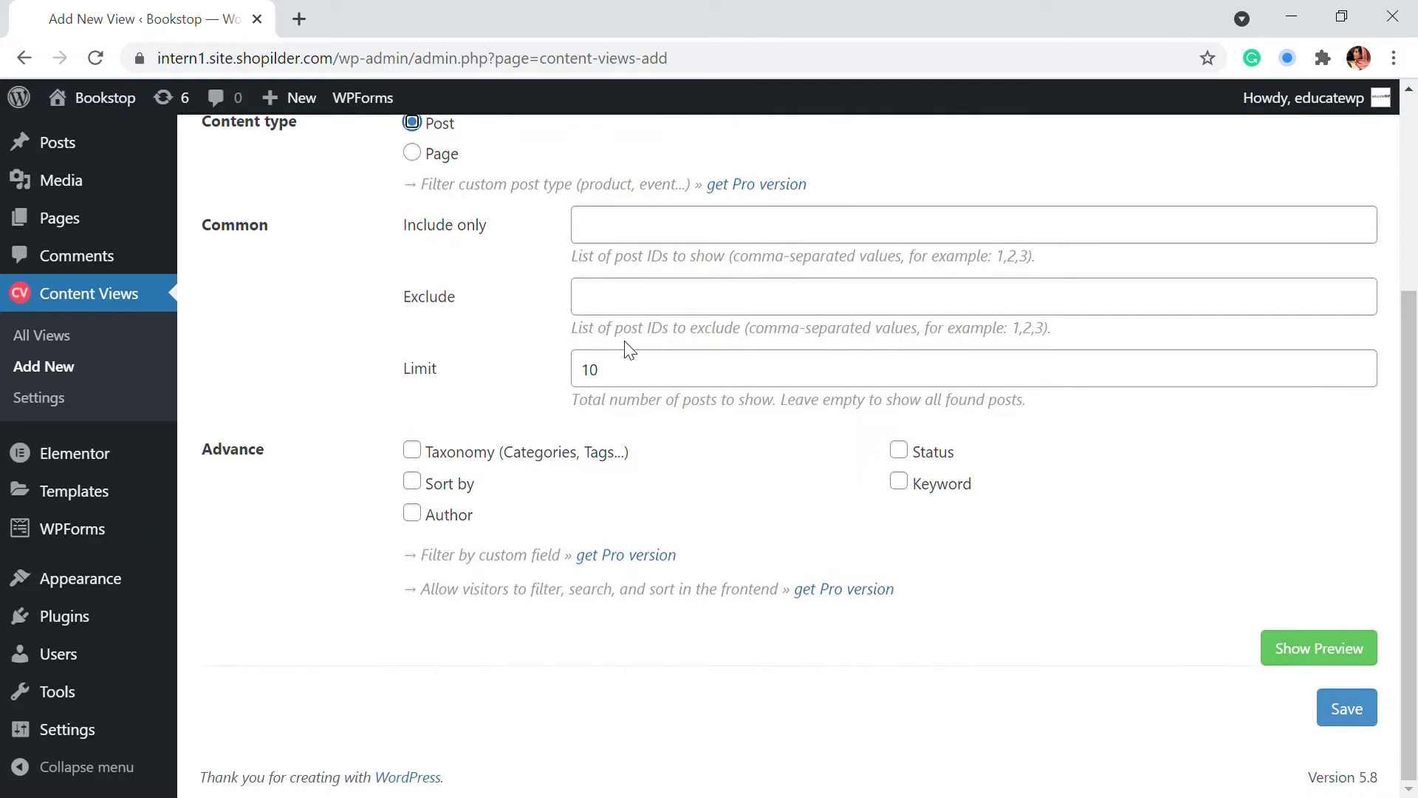
Enable taxonomy filtering on the view using Categories
left_click(412, 451)
scroll(425, 456, "down", 4)
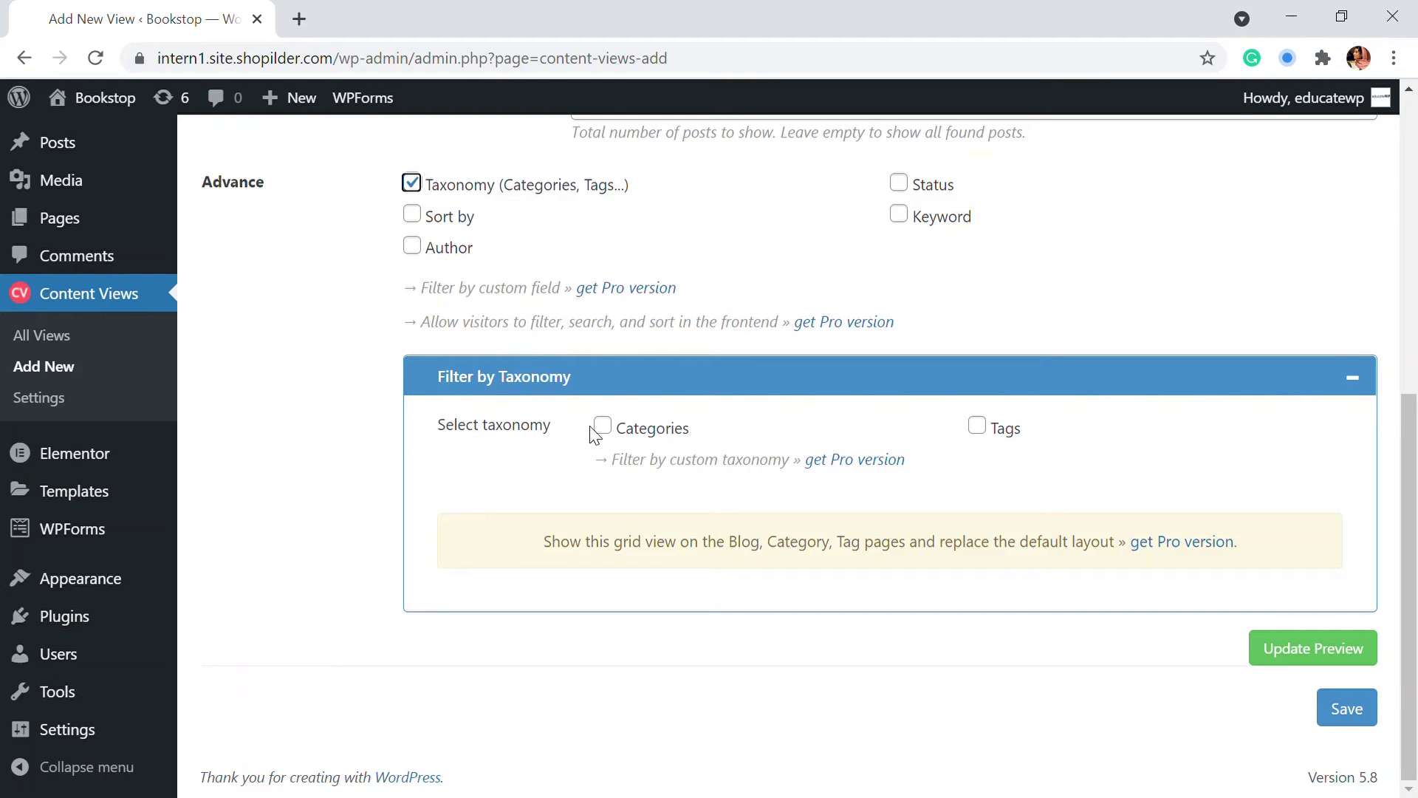
left_click(617, 434)
scroll(641, 417, "down", 2)
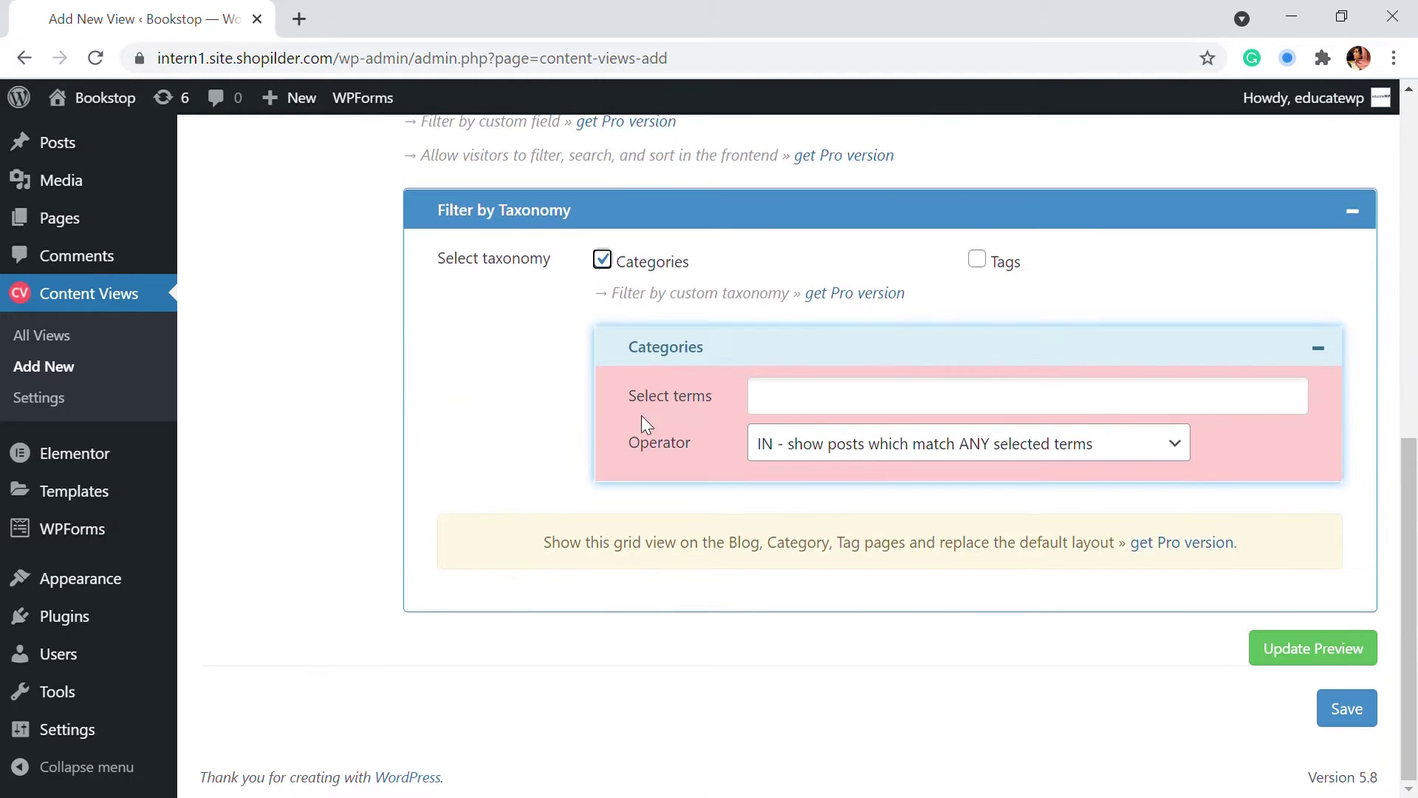
Select Trends as the category term, keeping the IN operator
left_click(805, 405)
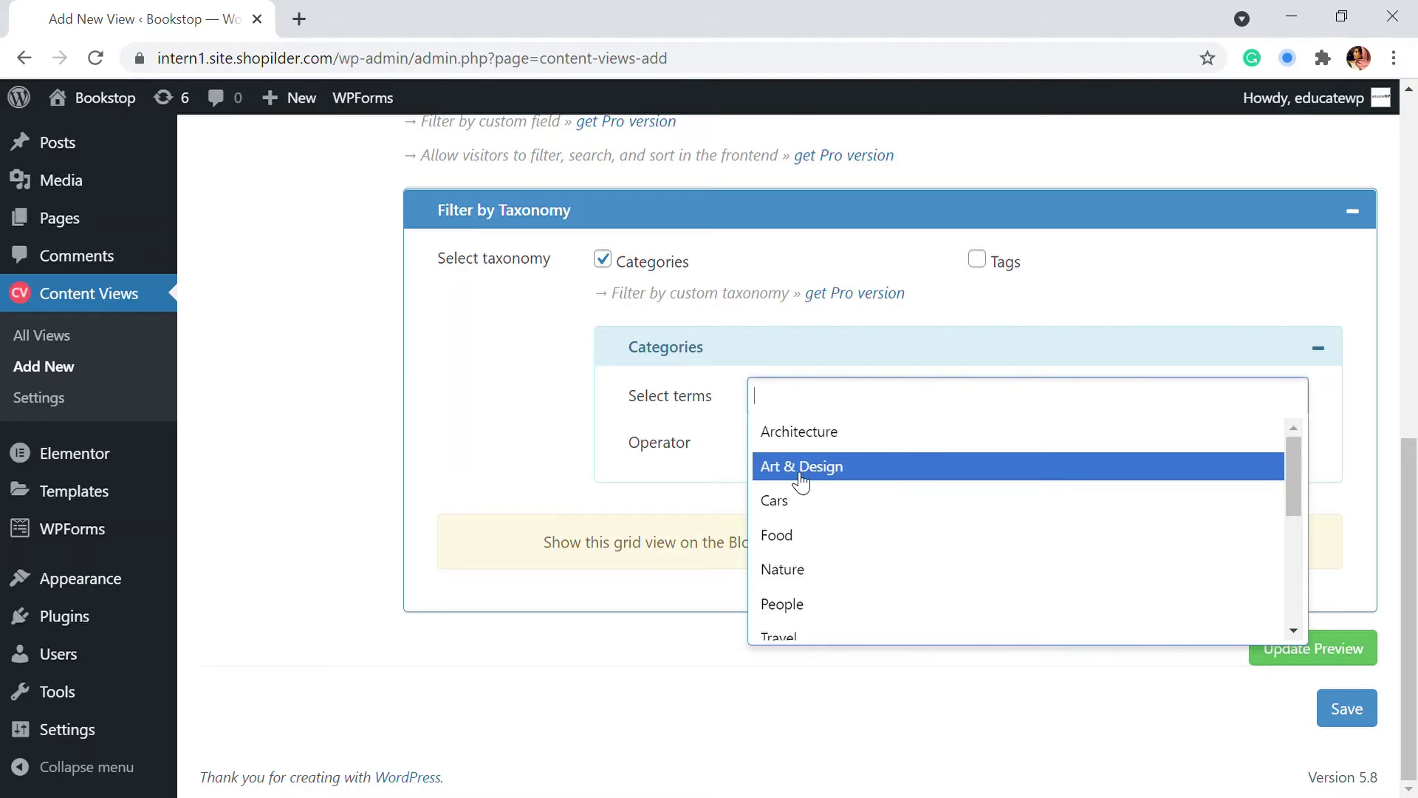
scroll(809, 481, "down", 5)
scroll(861, 583, "up", 6)
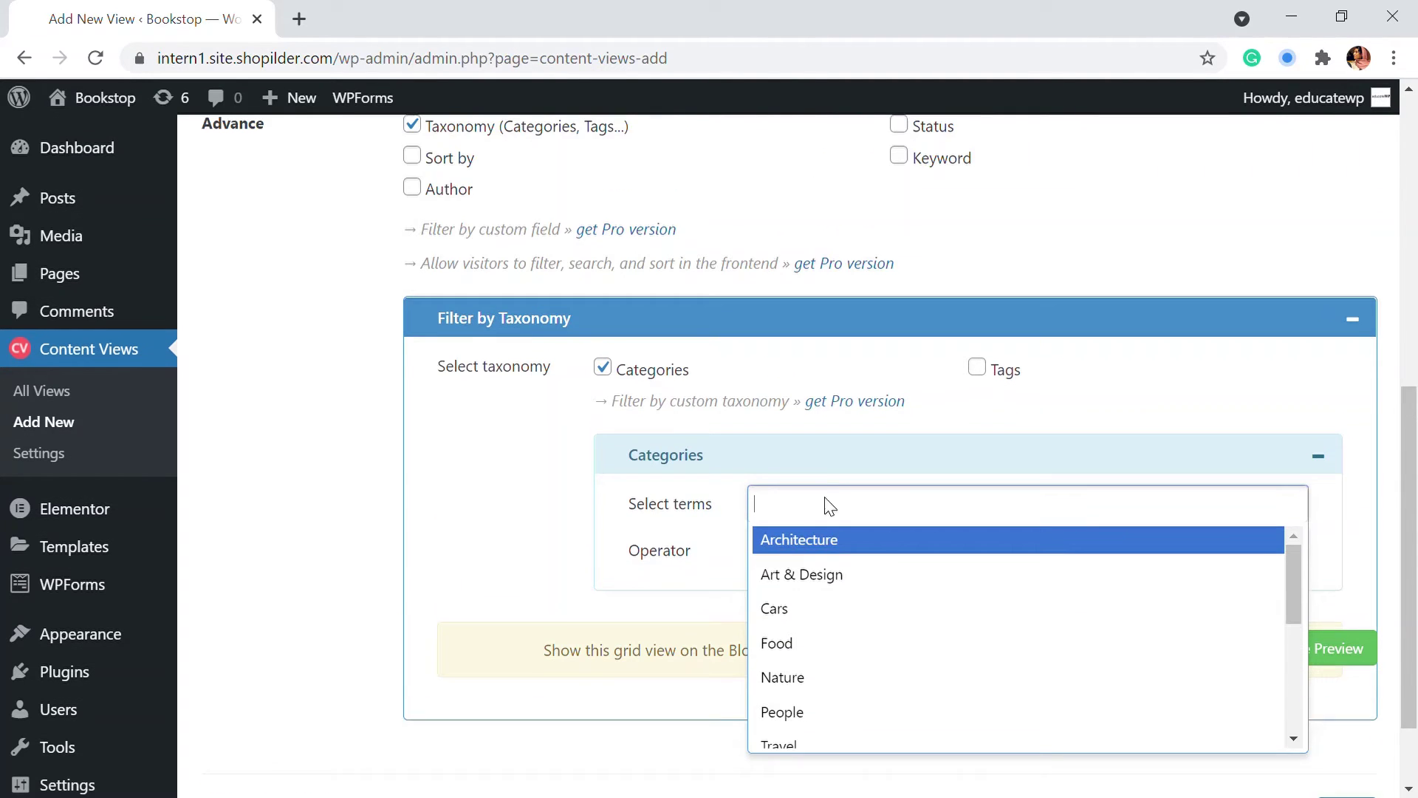
scroll(857, 506, "down", 2)
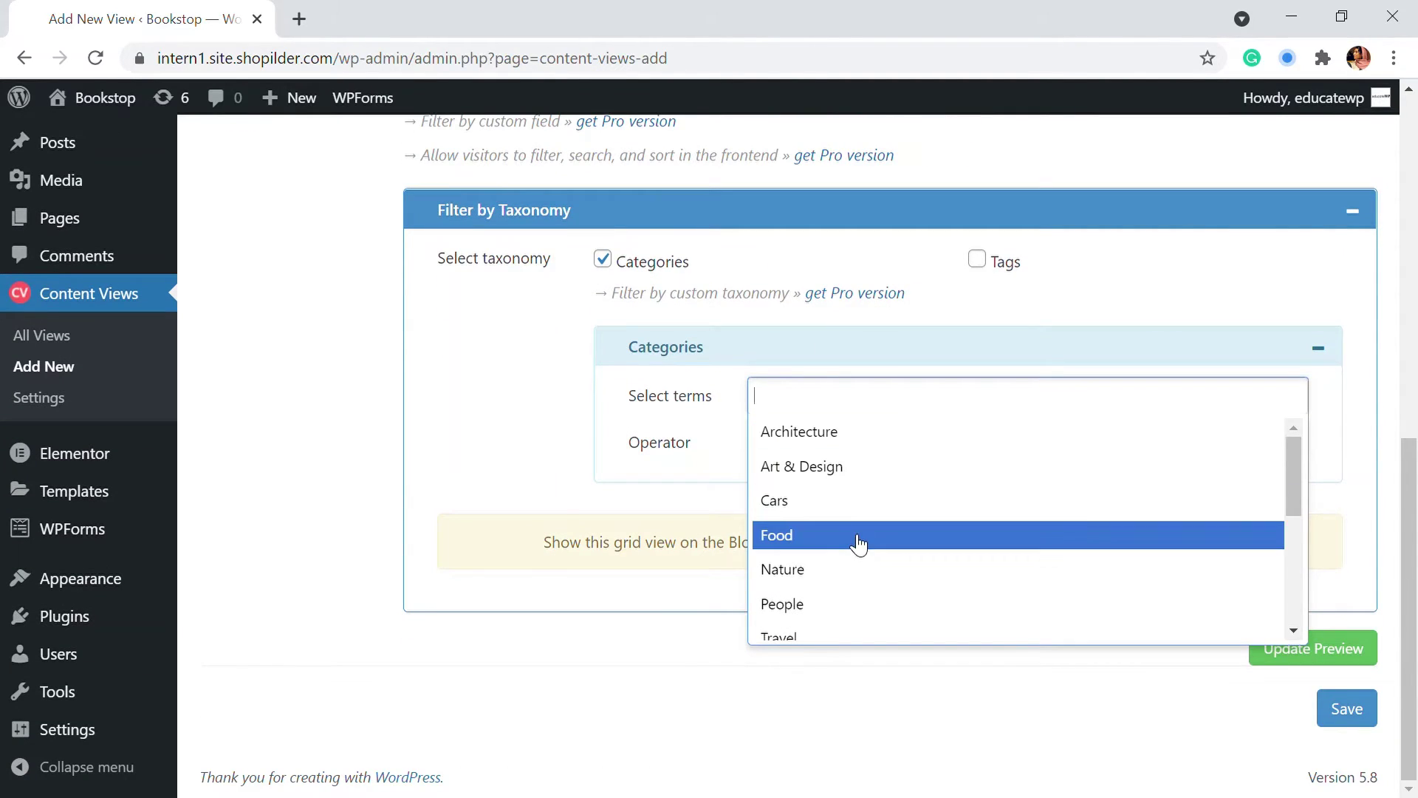
scroll(847, 570, "down", 2)
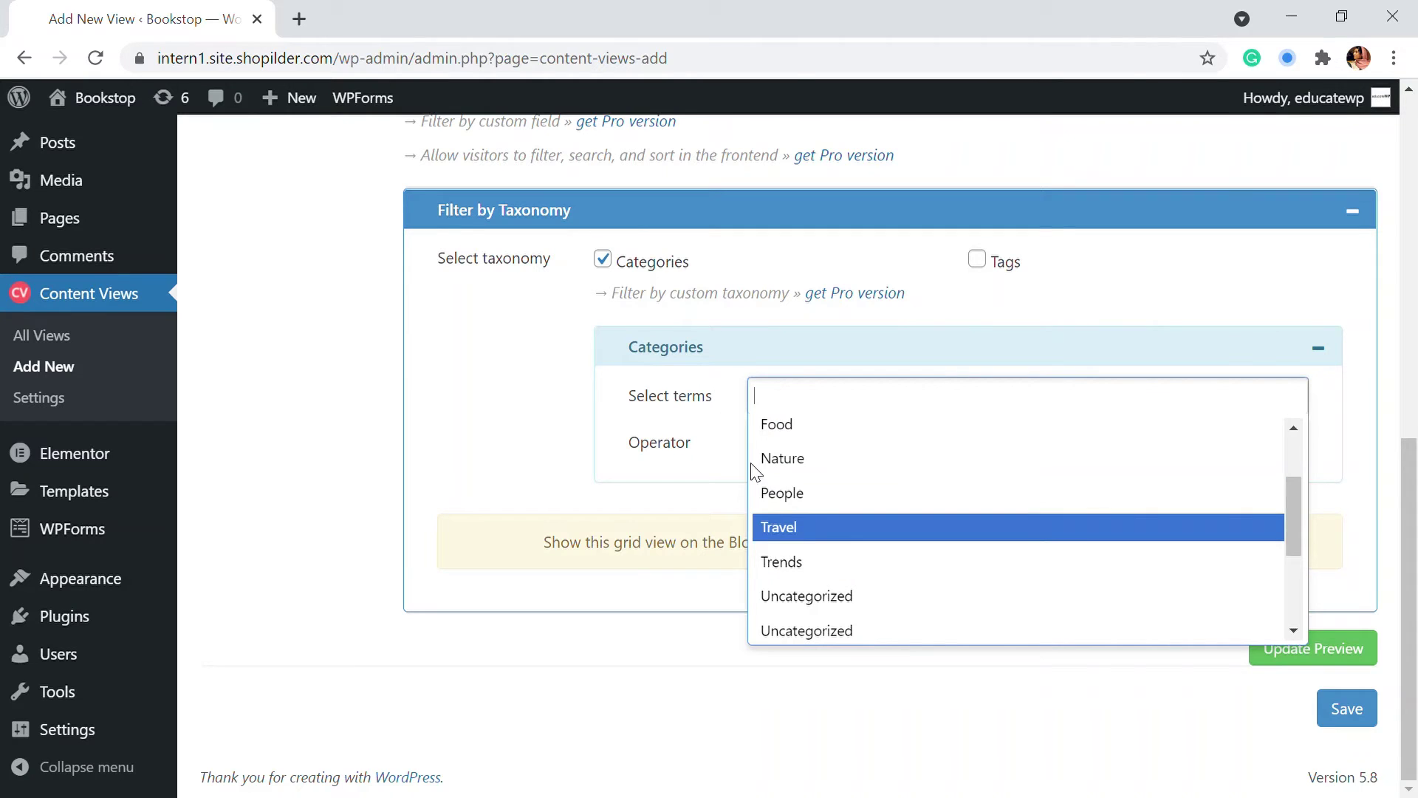
left_click(801, 569)
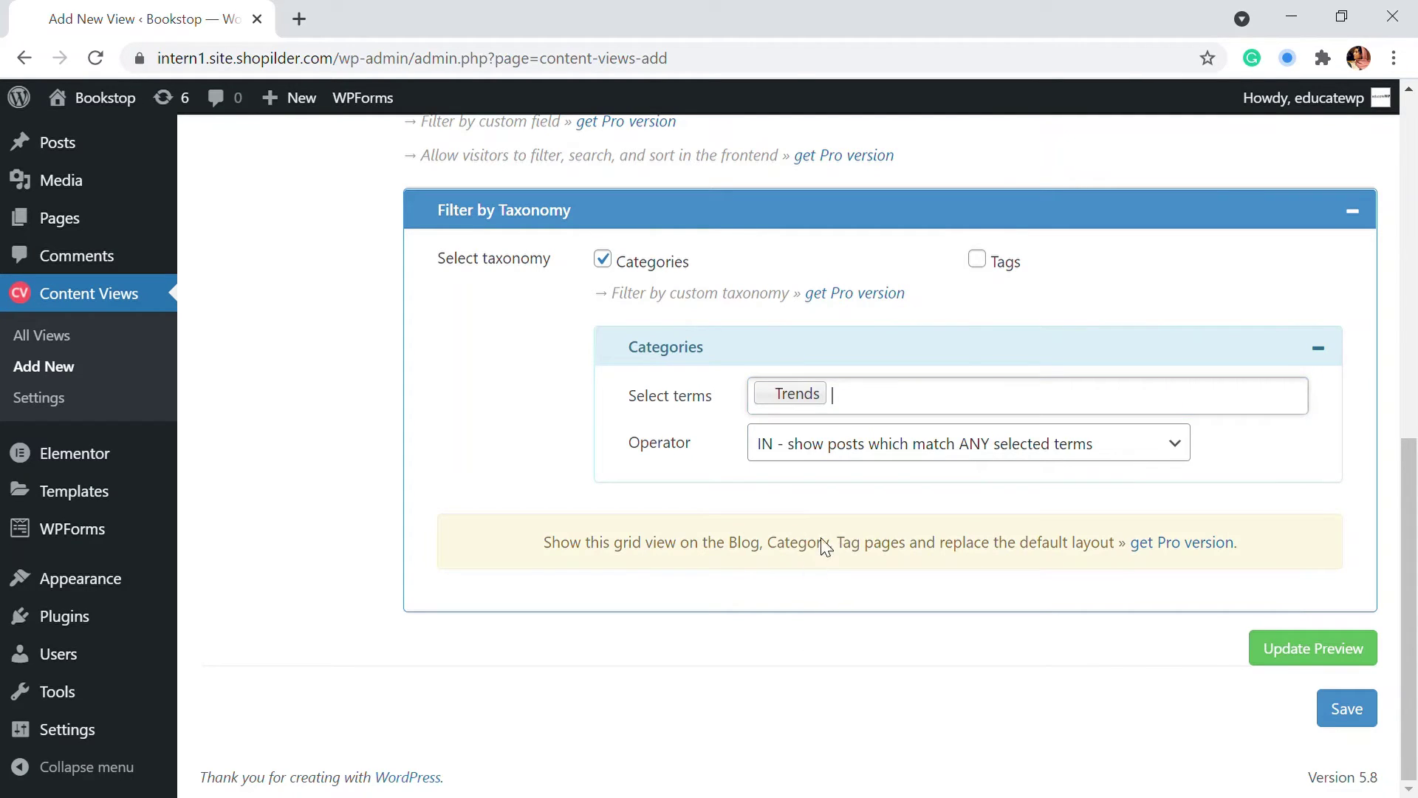
left_click(908, 402)
left_click(882, 404)
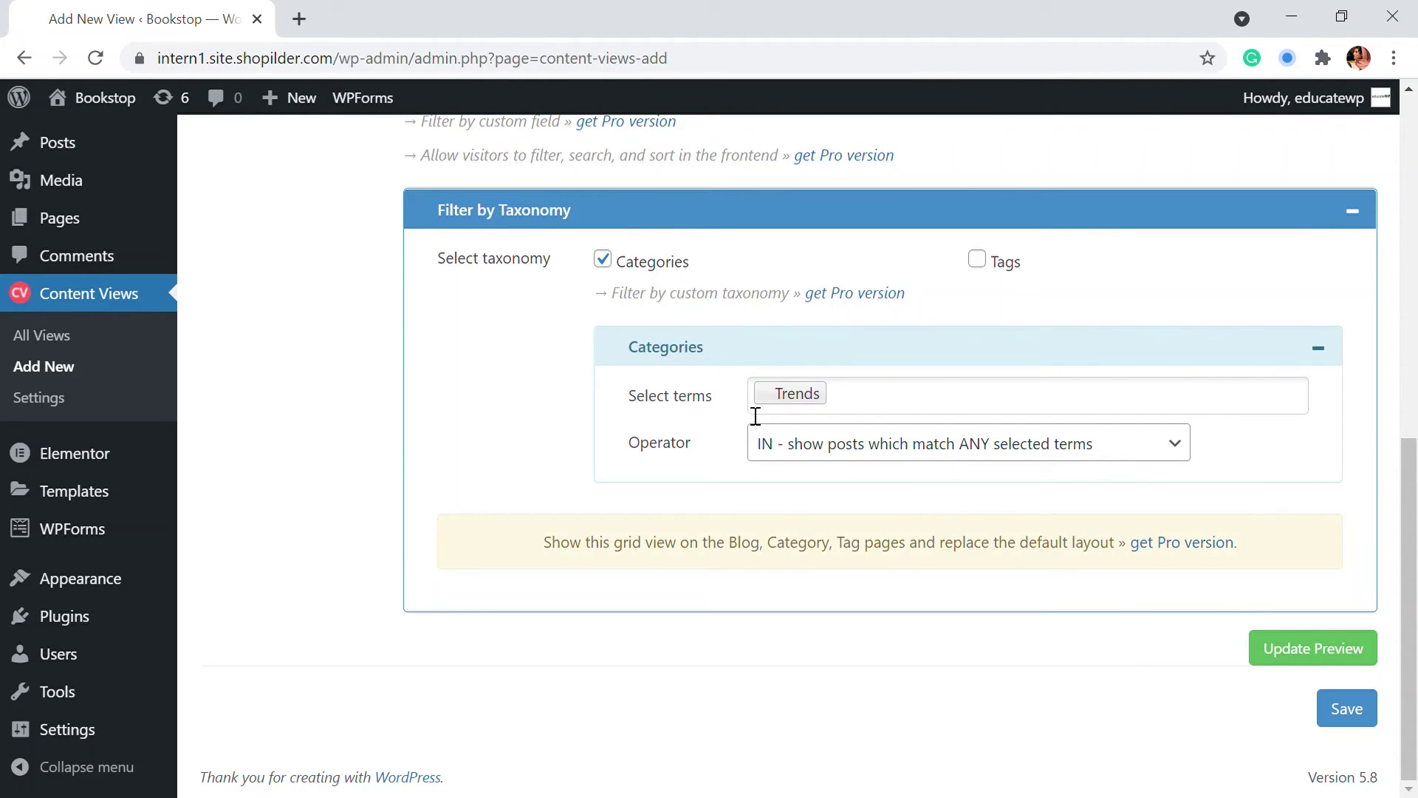
left_click(852, 454)
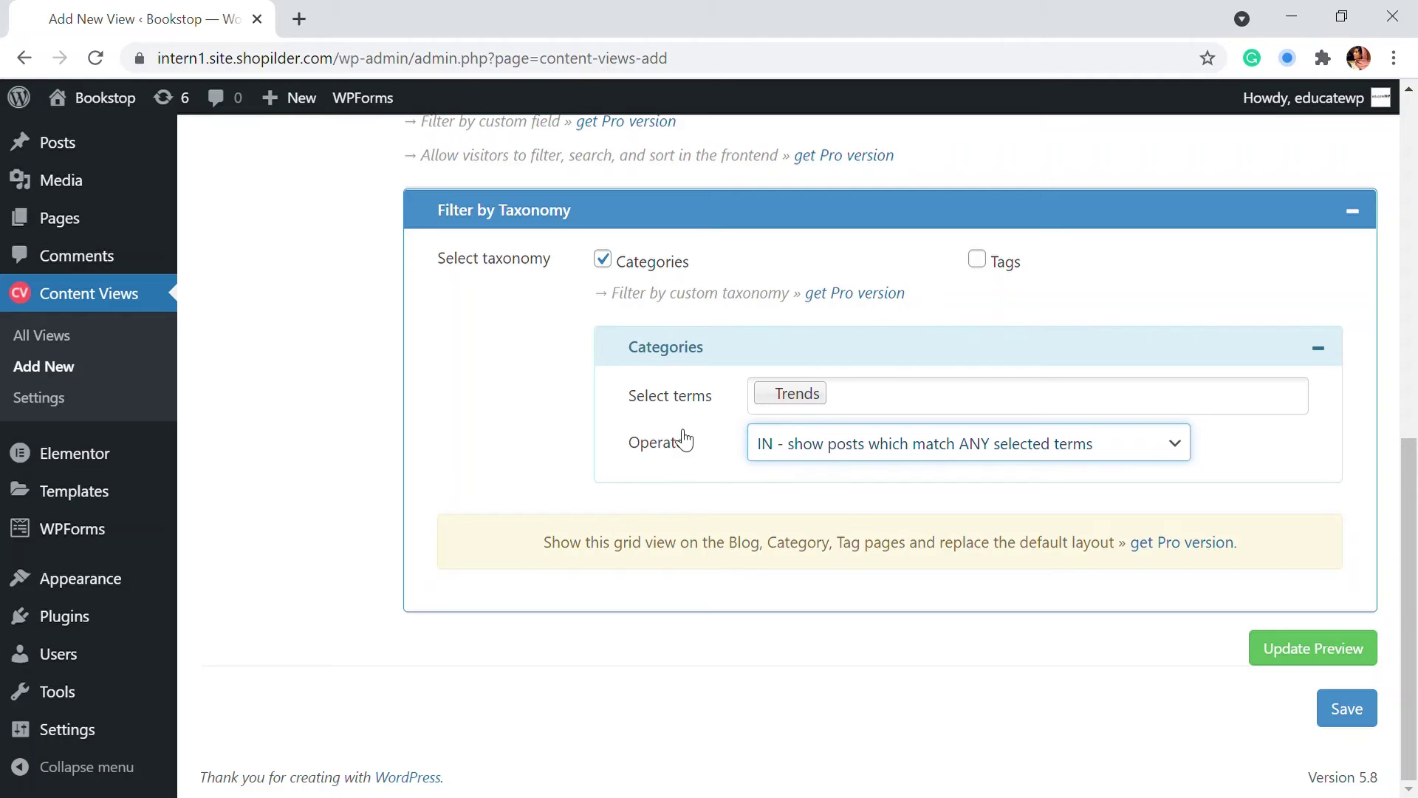
Save the Blog Page view
left_click(1345, 709)
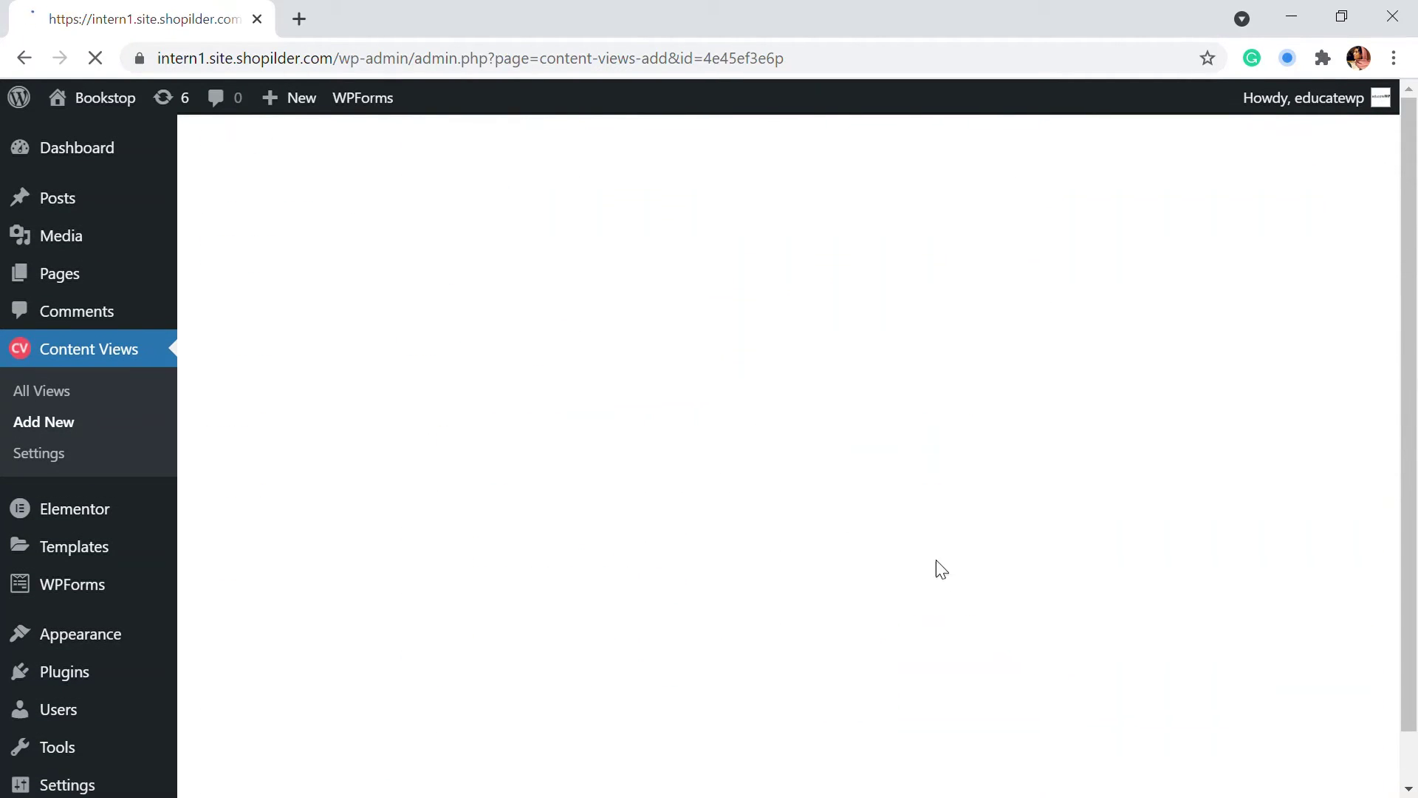
scroll(489, 351, "down", 2)
scroll(665, 348, "down", 2)
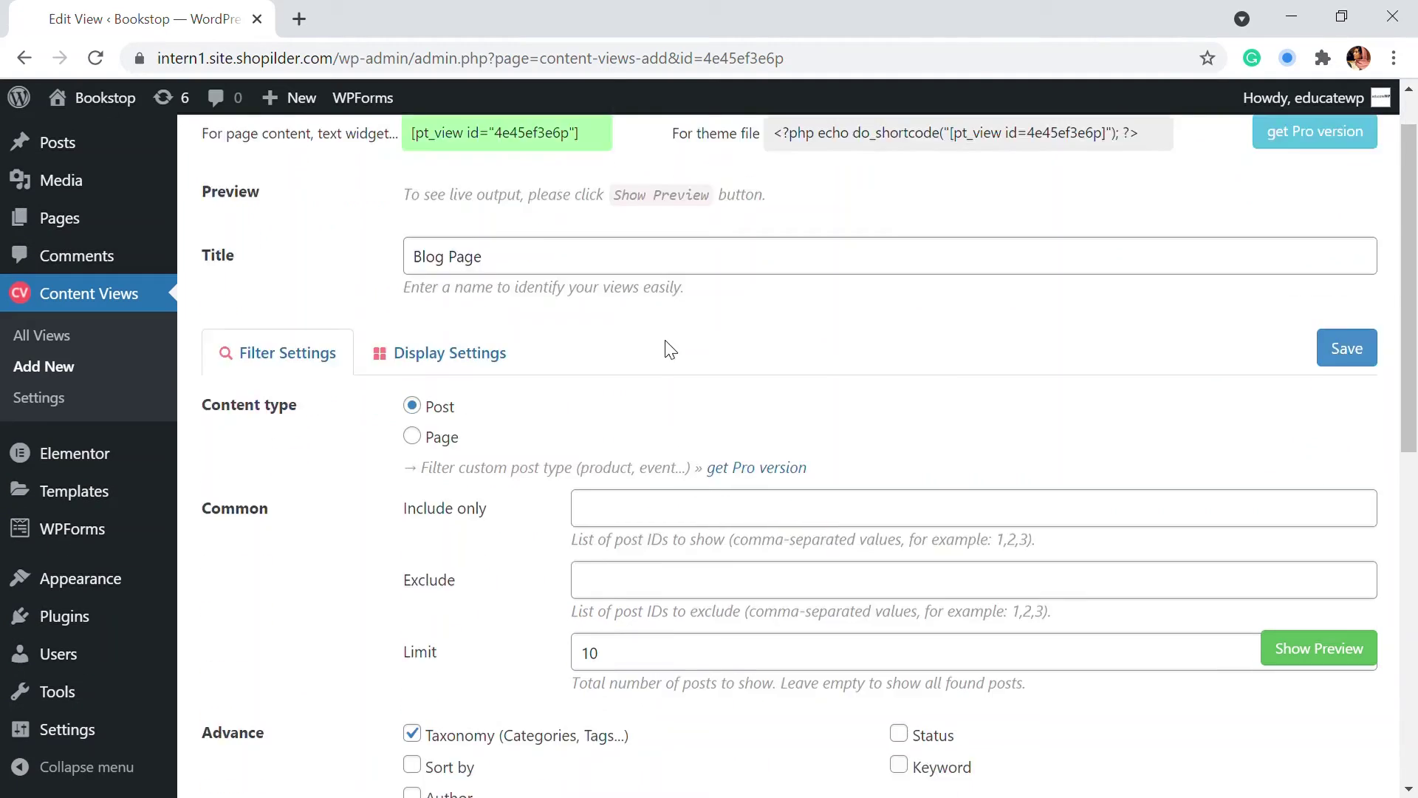
Set the Grid layout to 3 items per row in Display Settings
left_click(452, 302)
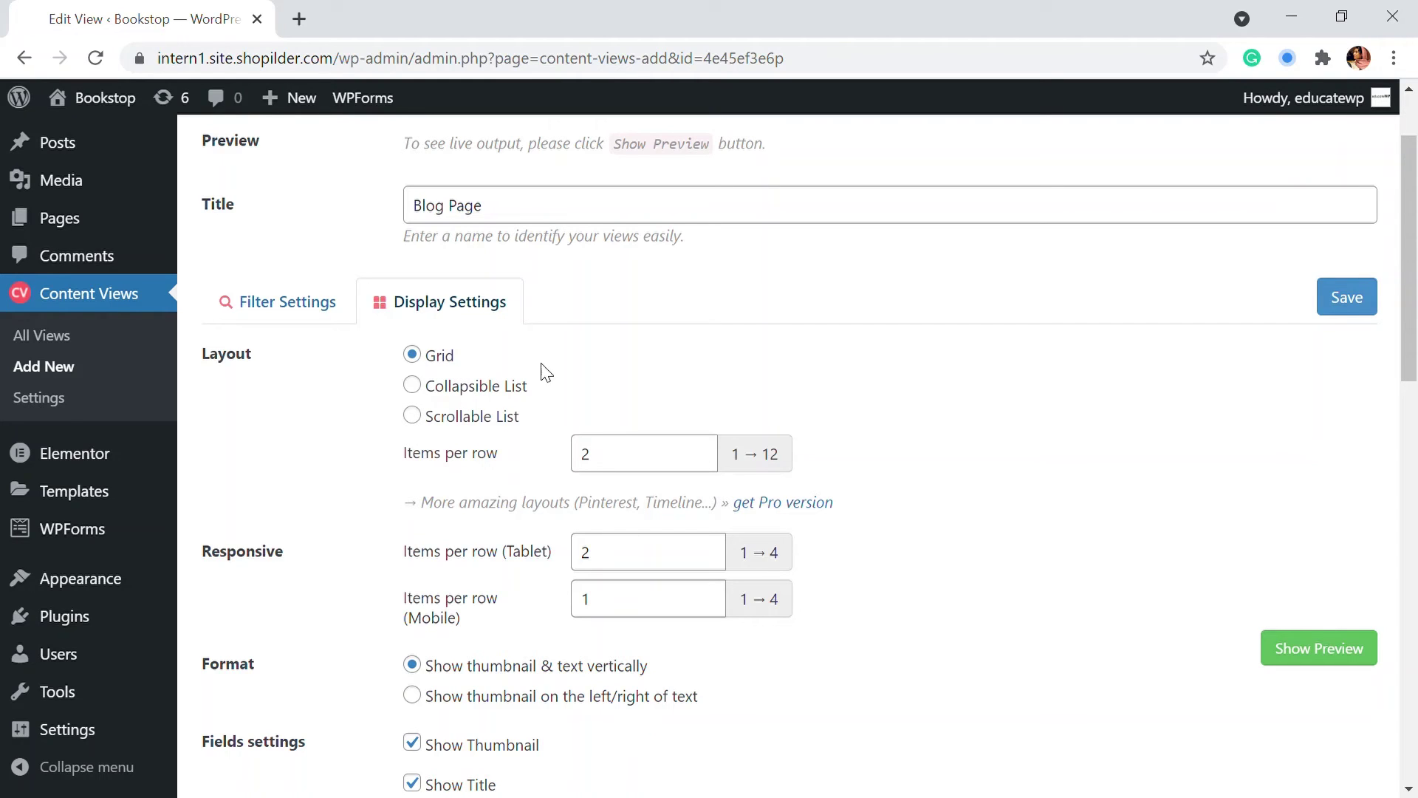
left_click(698, 449)
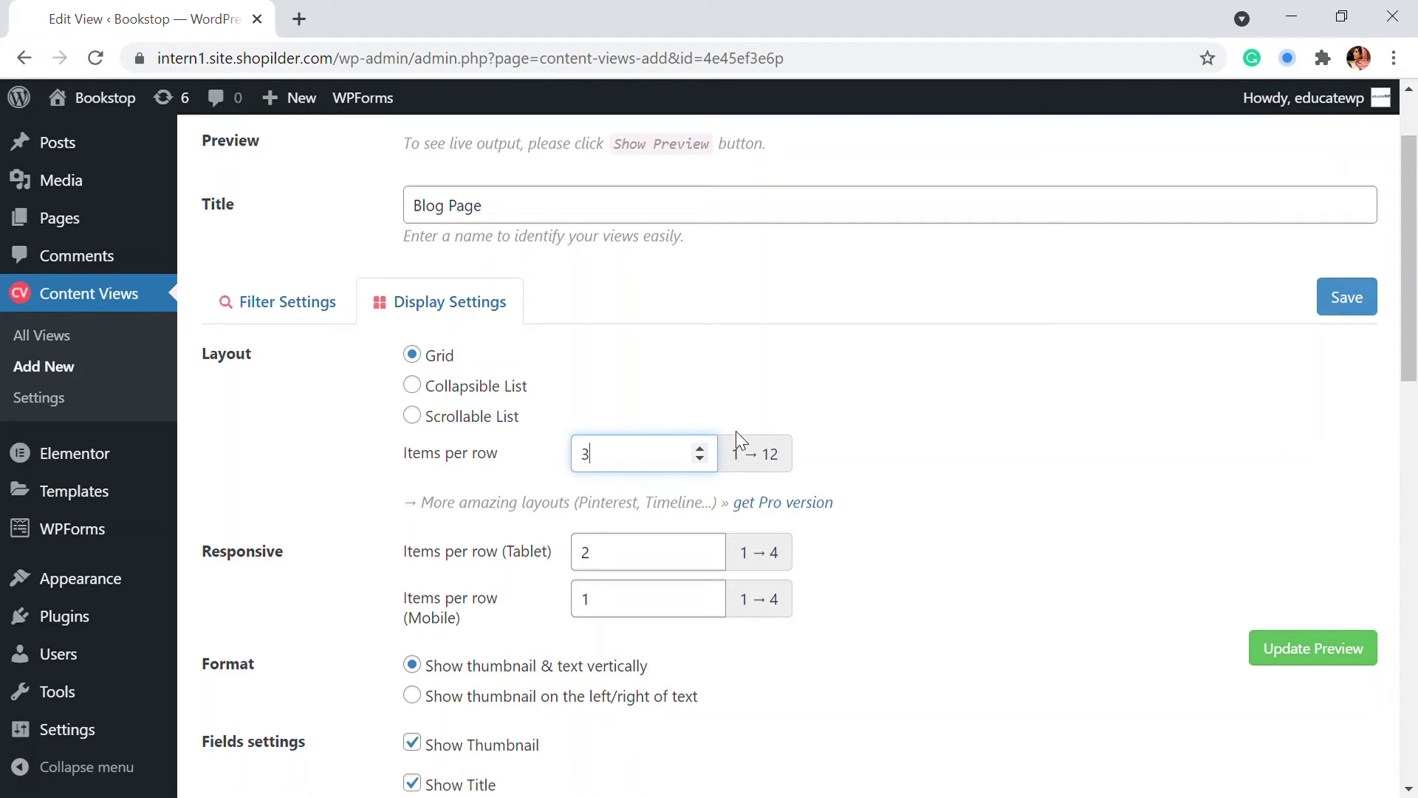
scroll(702, 447, "down", 1)
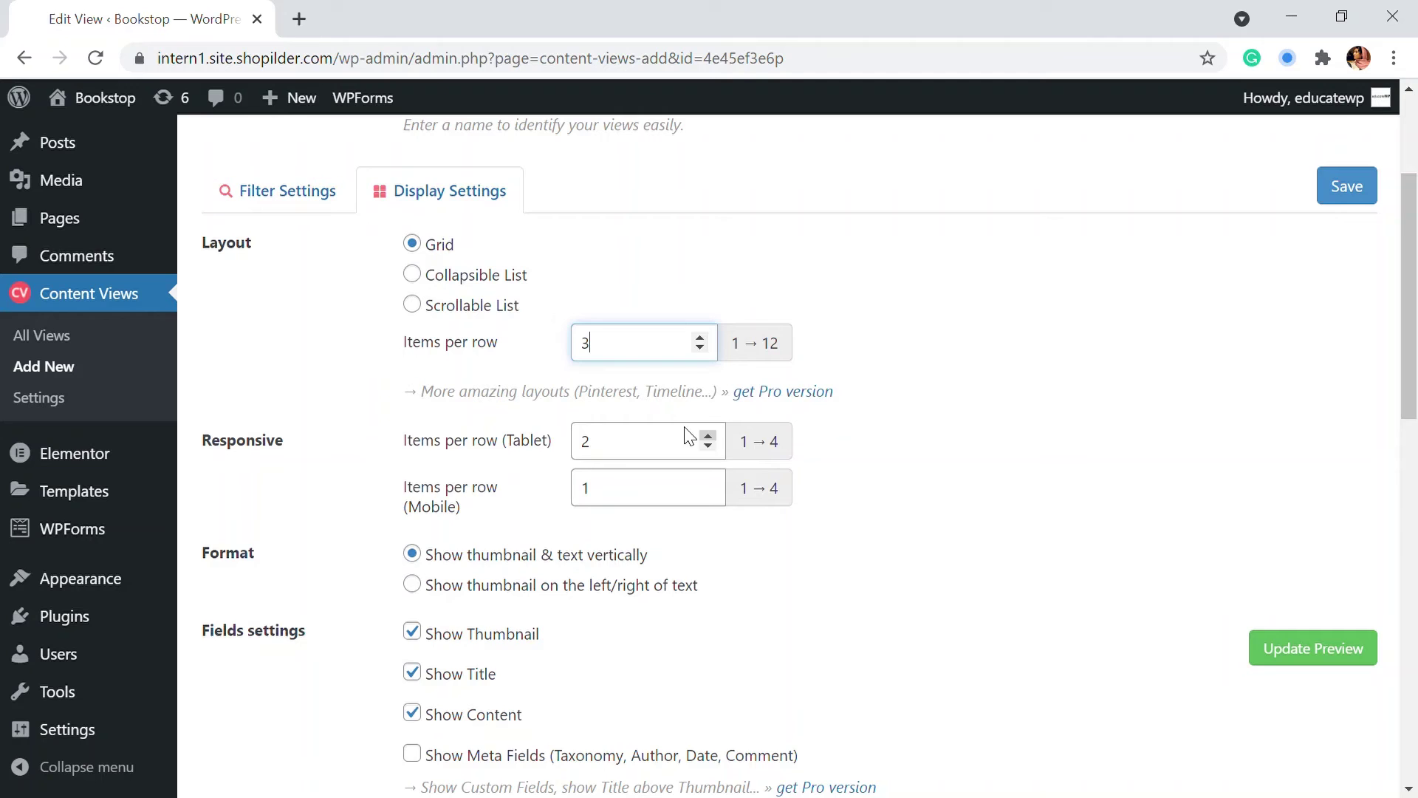
scroll(589, 412, "down", 1)
scroll(575, 471, "down", 3)
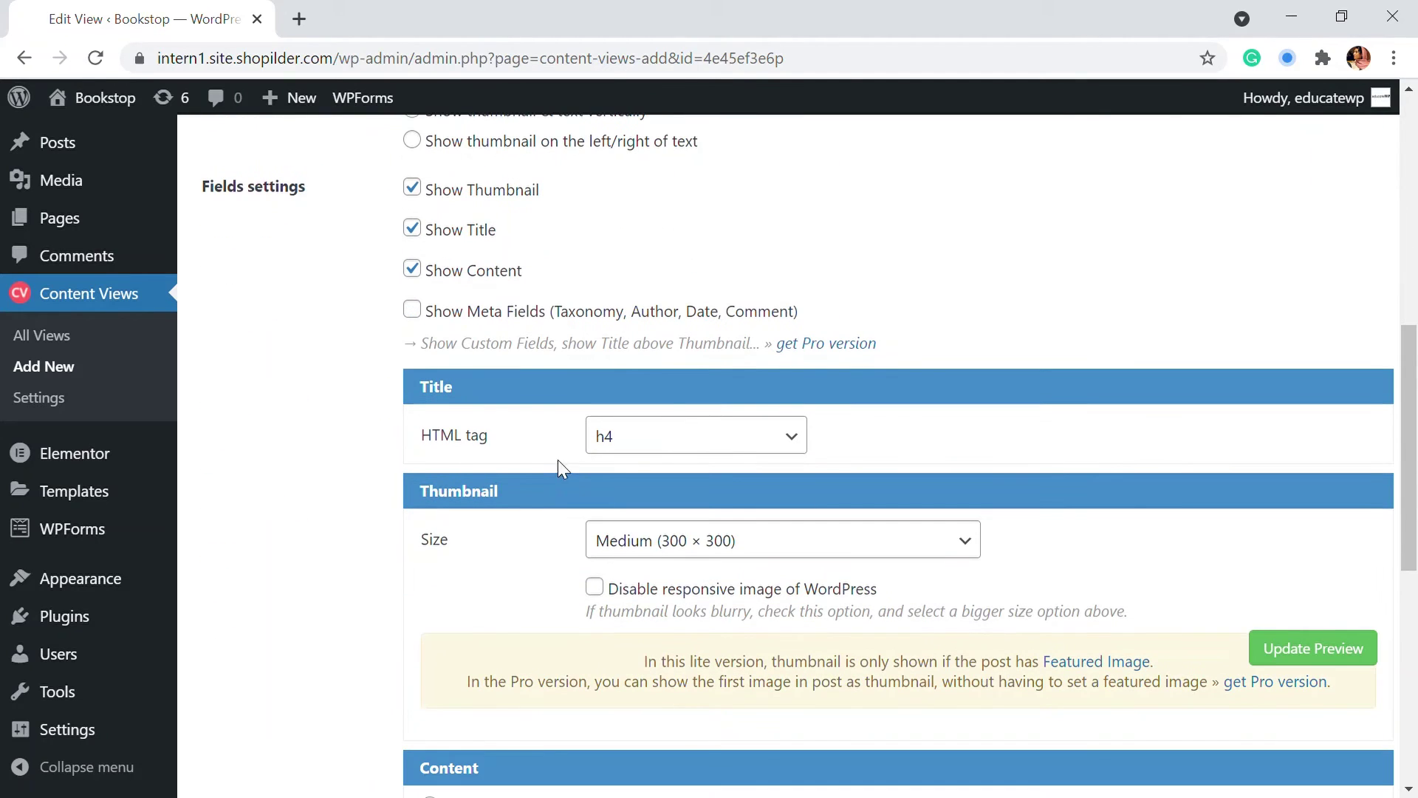
scroll(447, 411, "up", 1)
scroll(646, 402, "down", 5)
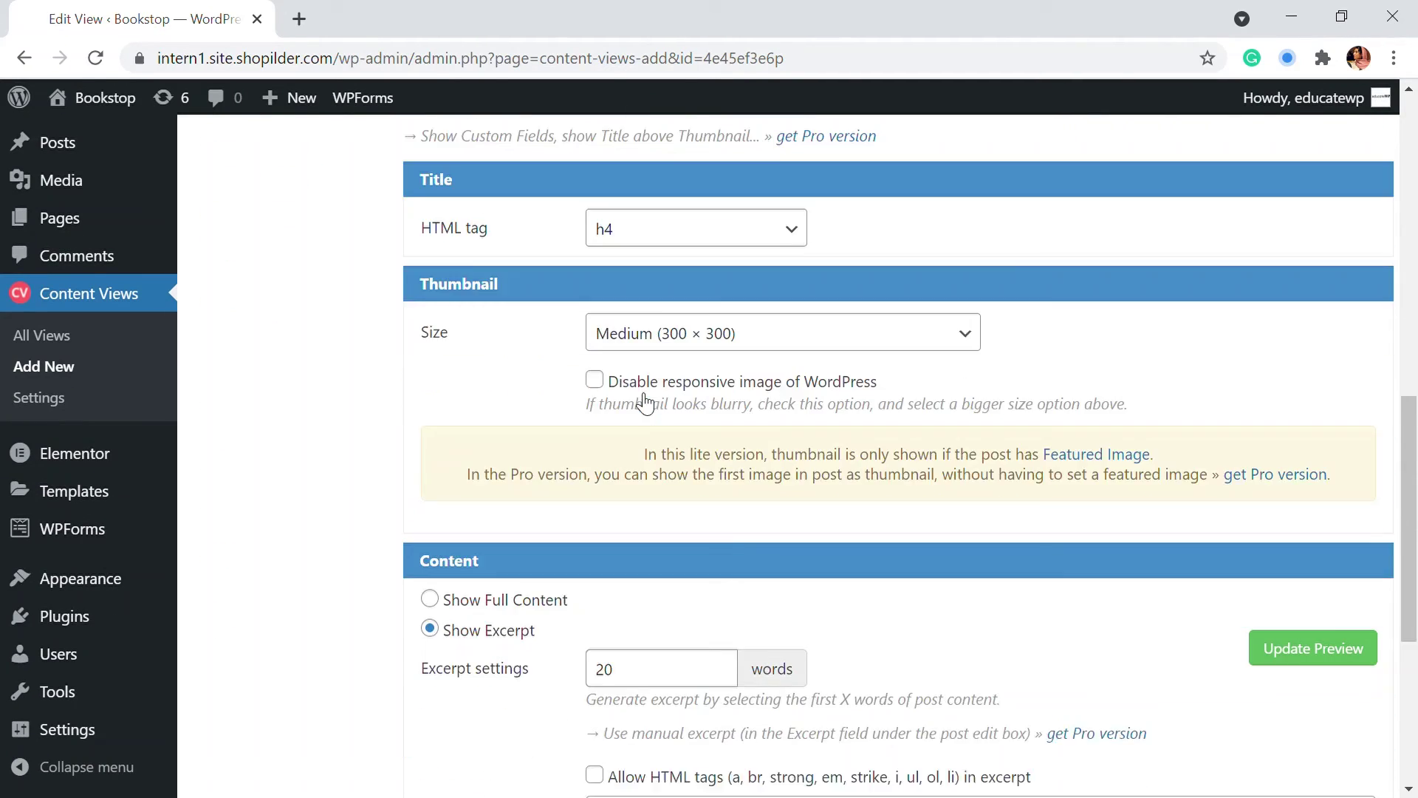
scroll(532, 303, "down", 1)
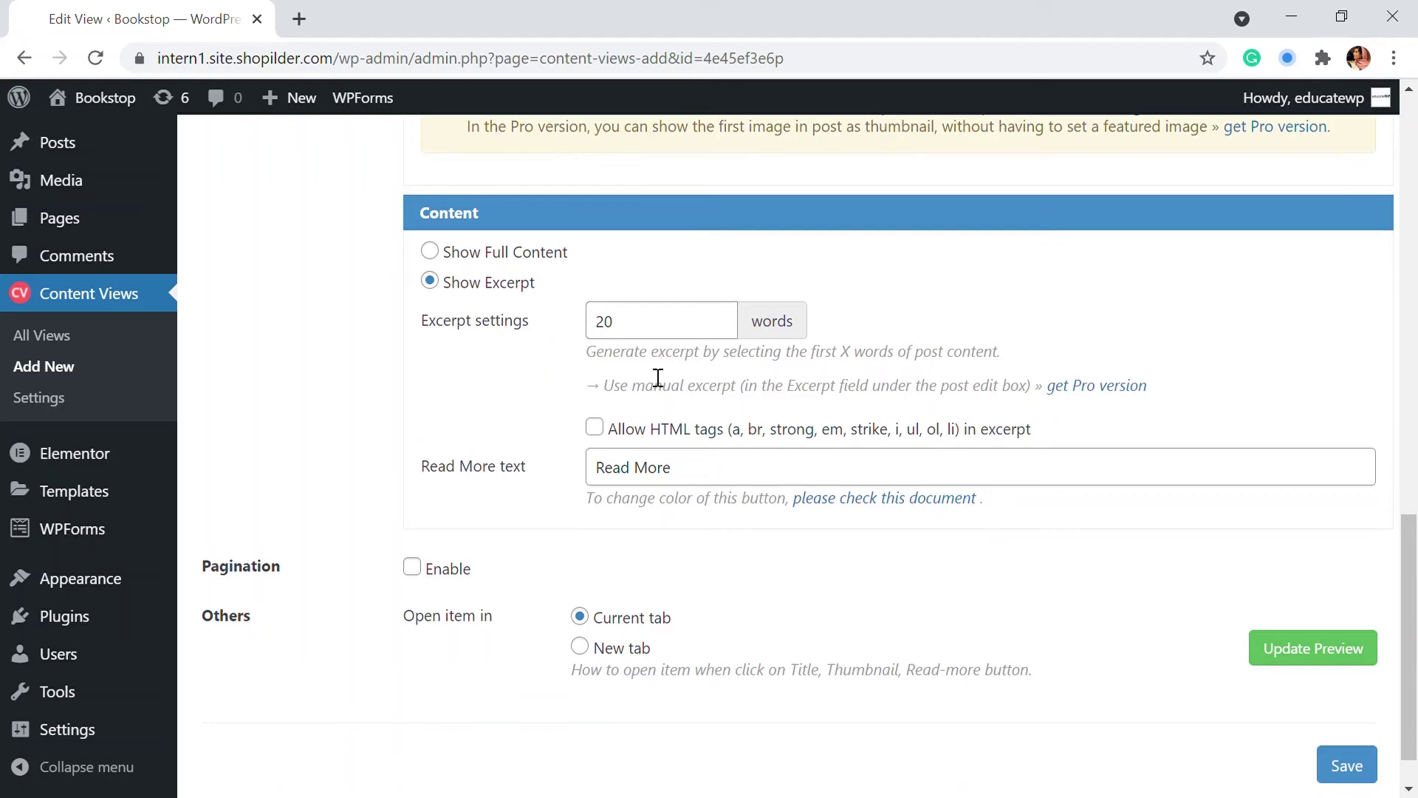
Preview the view's post grid with the current settings
left_click(1291, 643)
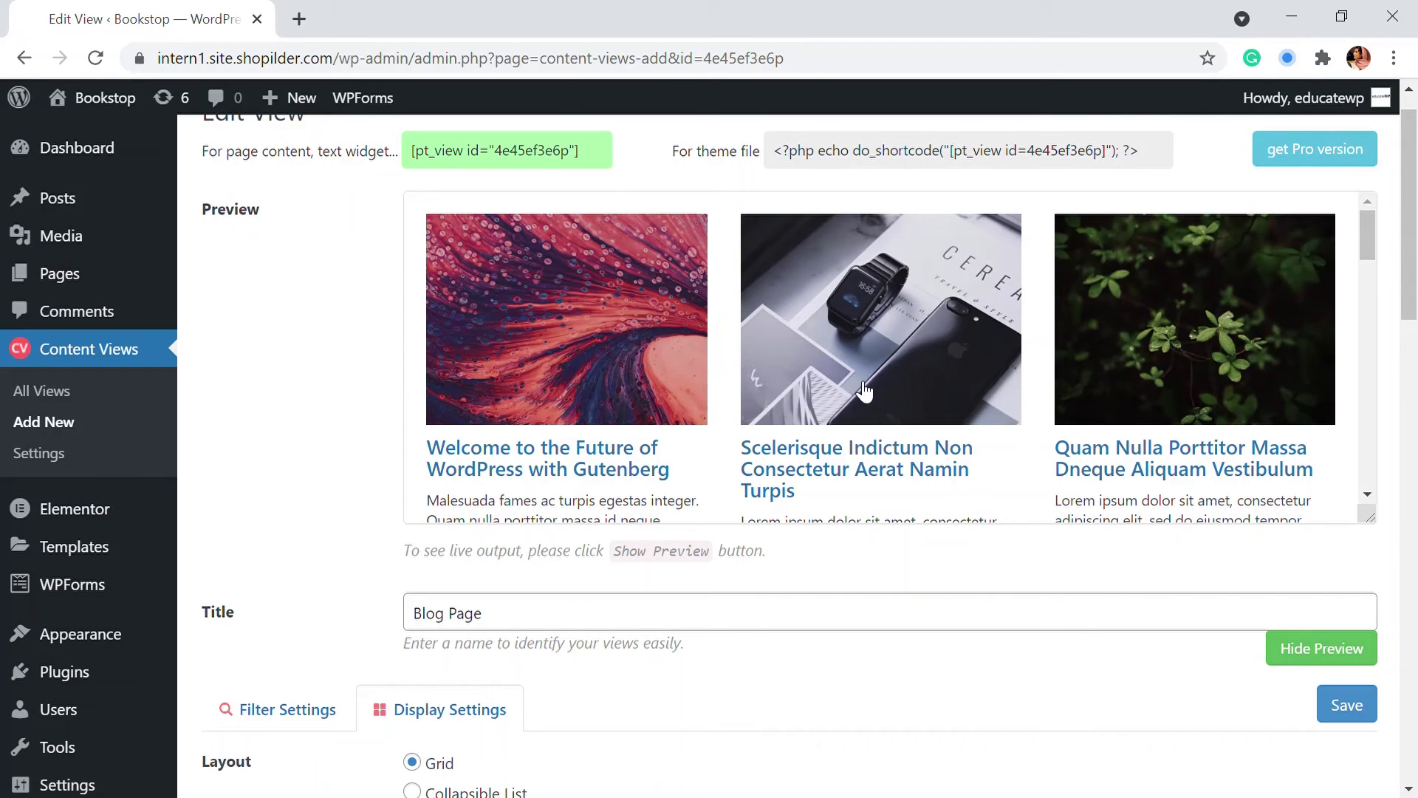
scroll(864, 392, "down", 15)
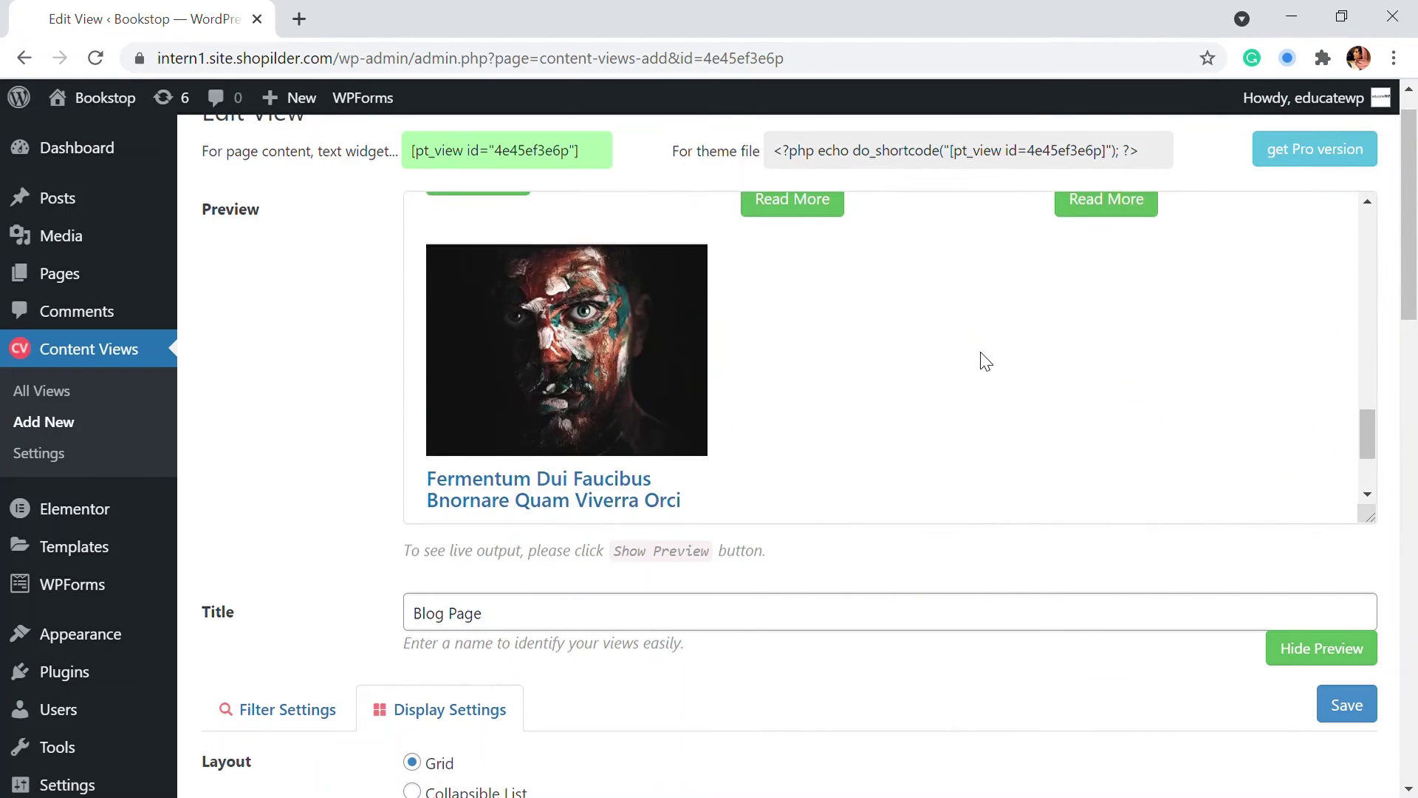
scroll(975, 369, "down", 2)
scroll(923, 443, "up", 4)
scroll(850, 518, "down", 4)
scroll(812, 554, "down", 9)
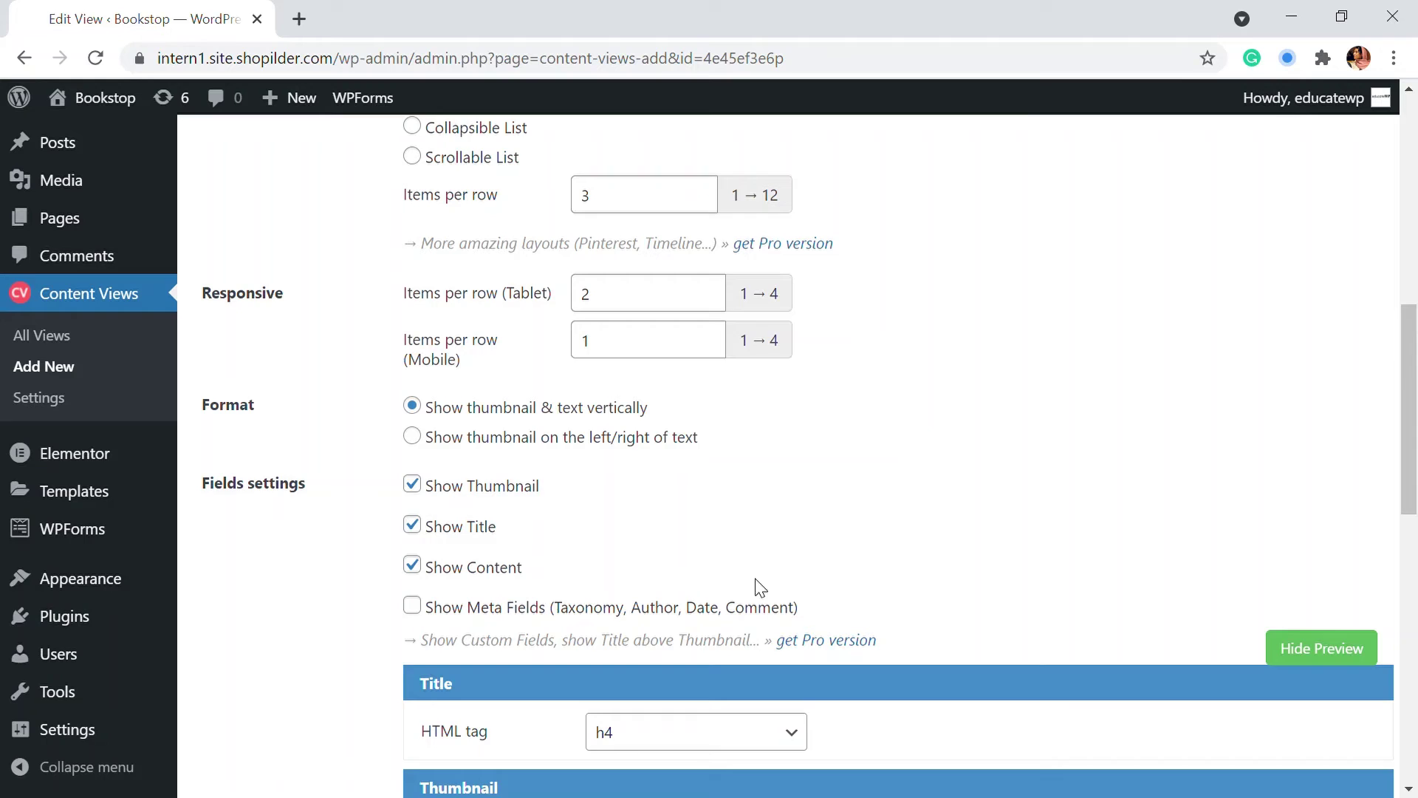
scroll(636, 565, "down", 2)
scroll(502, 443, "up", 5)
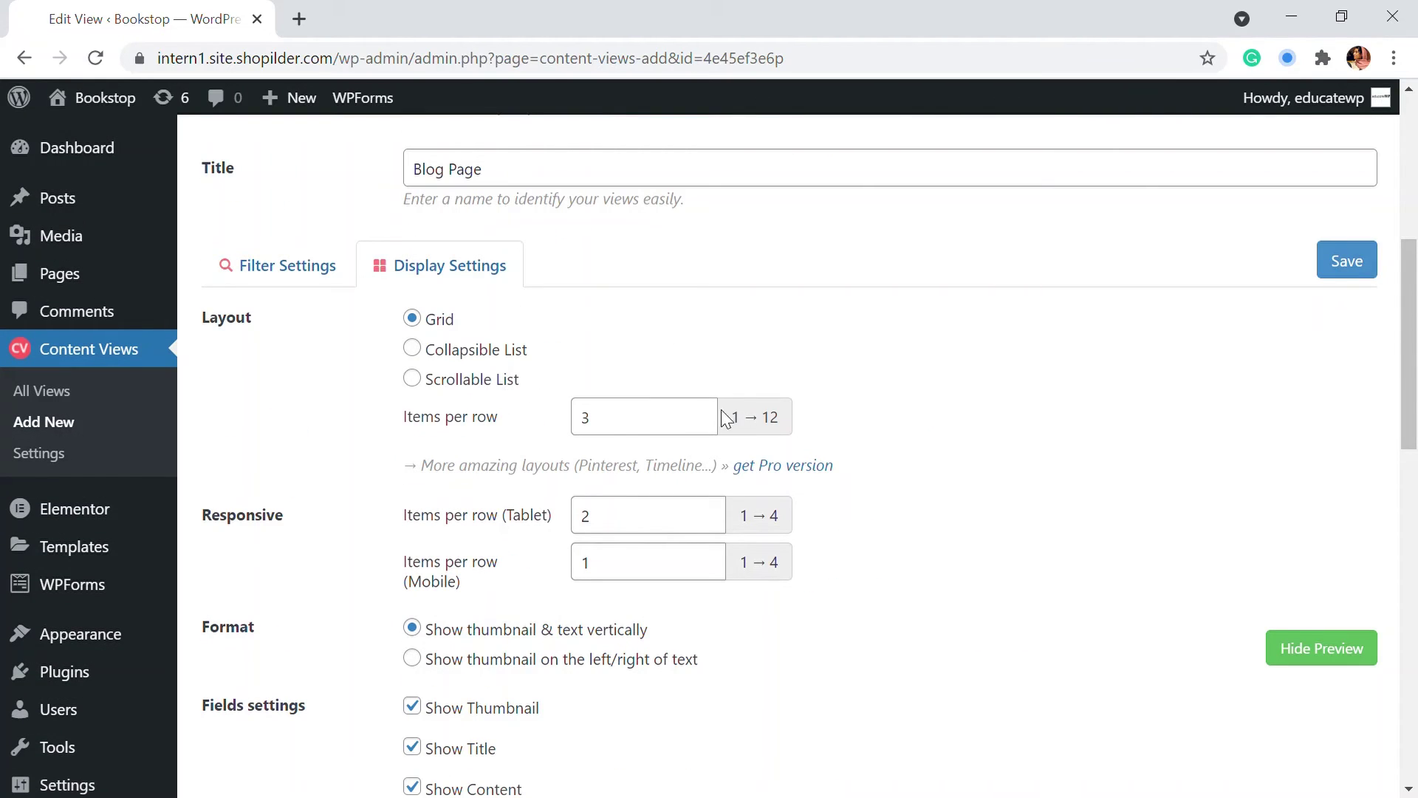
Try 4 items per row in the preview, then set it back to 3
left_click(699, 413)
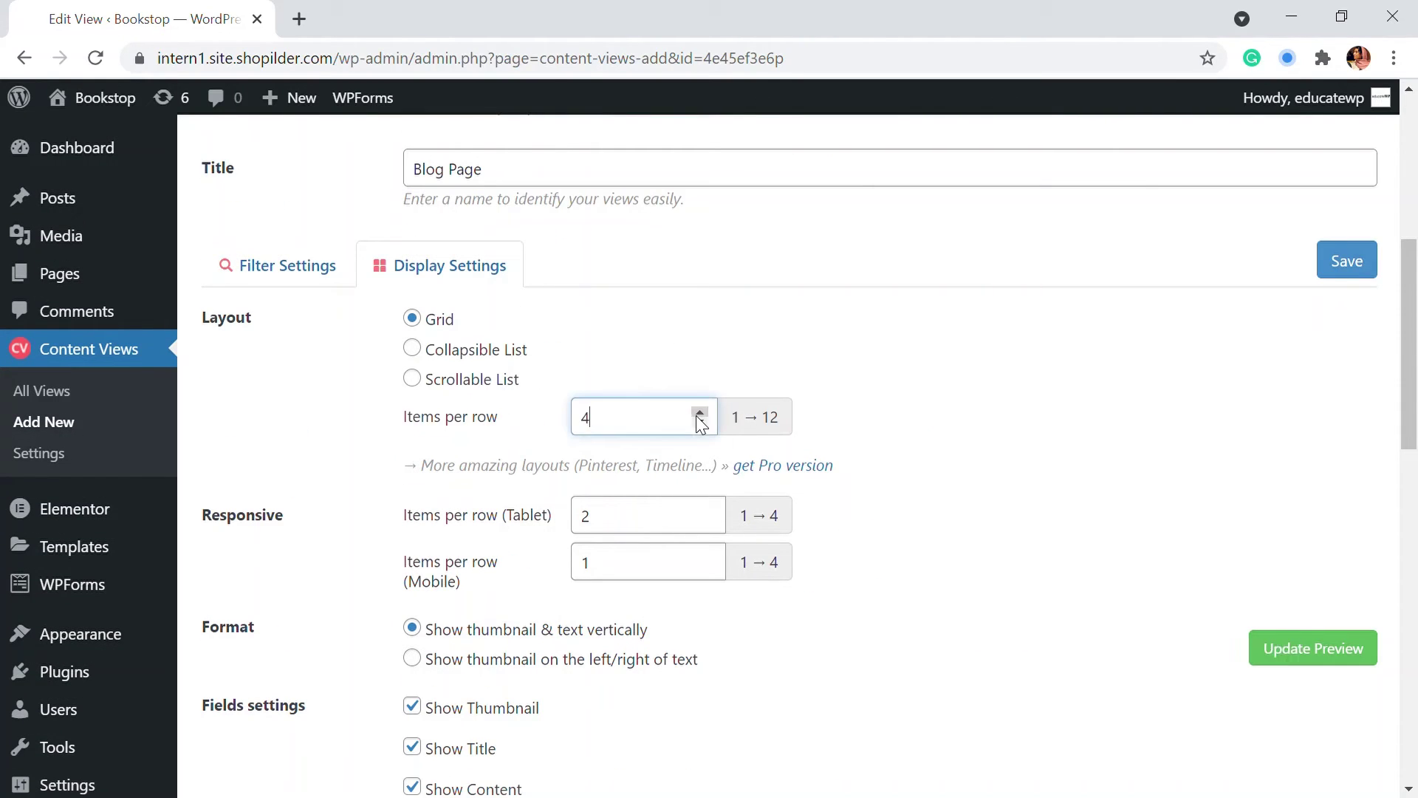
left_click(1248, 636)
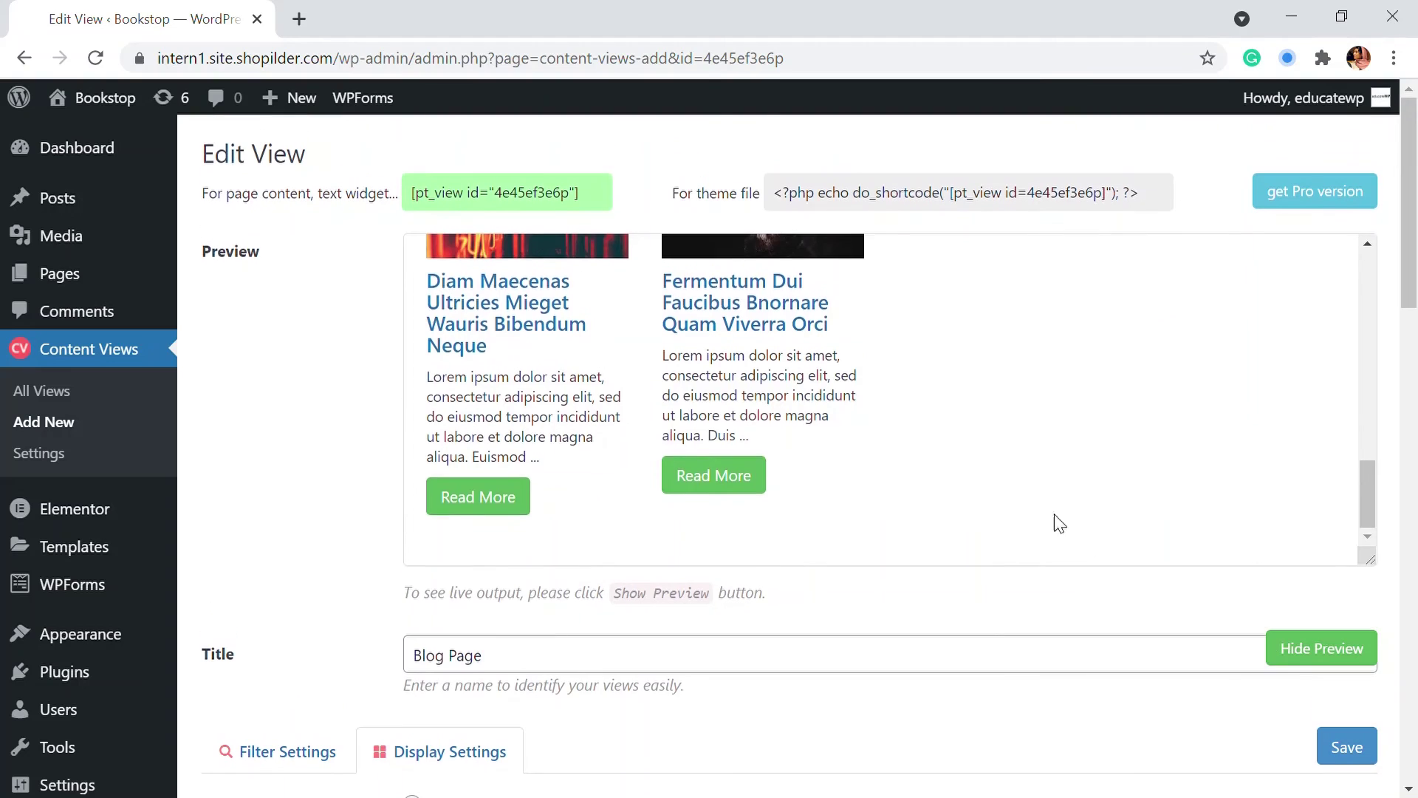
scroll(902, 473, "up", 2)
scroll(1230, 605, "down", 5)
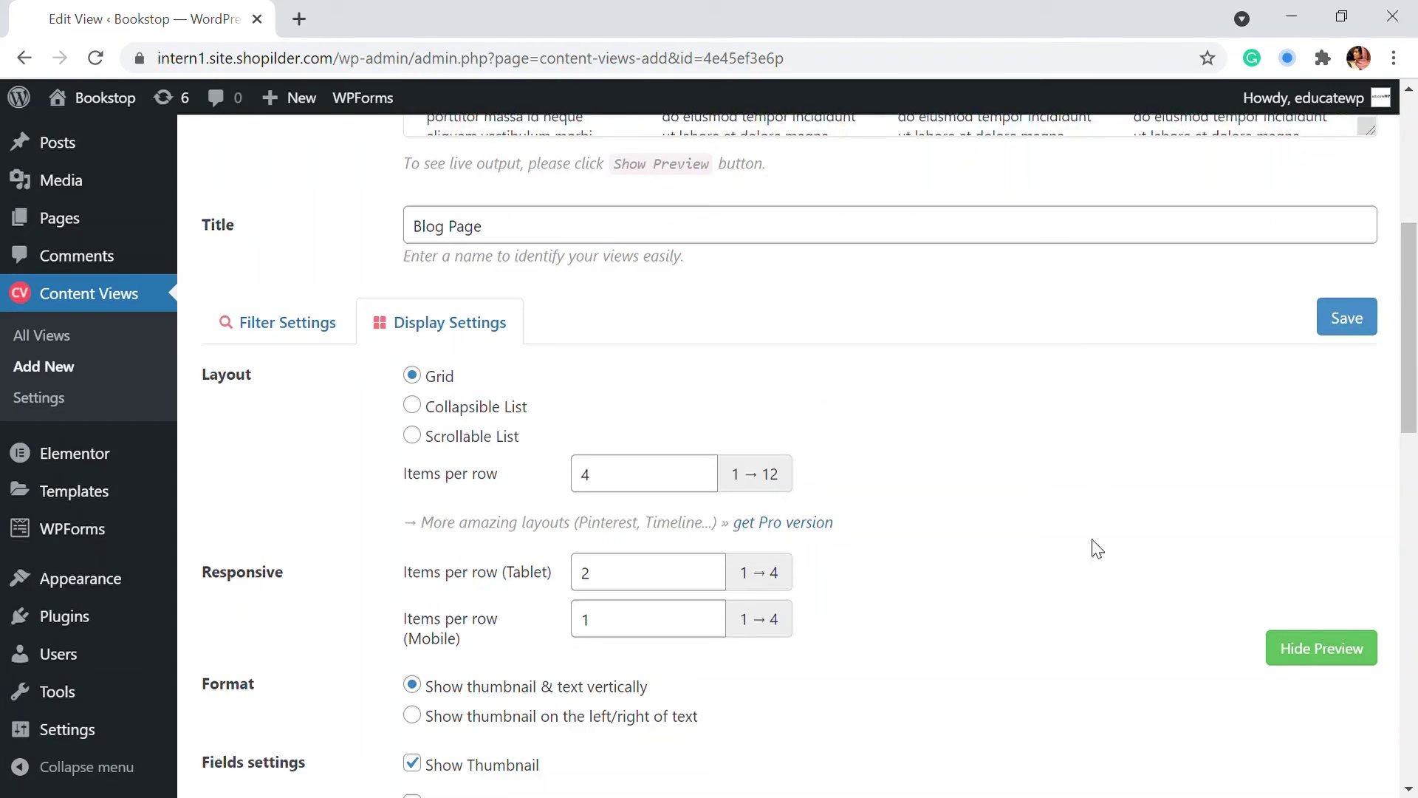
left_click(705, 467)
scroll(983, 447, "down", 10)
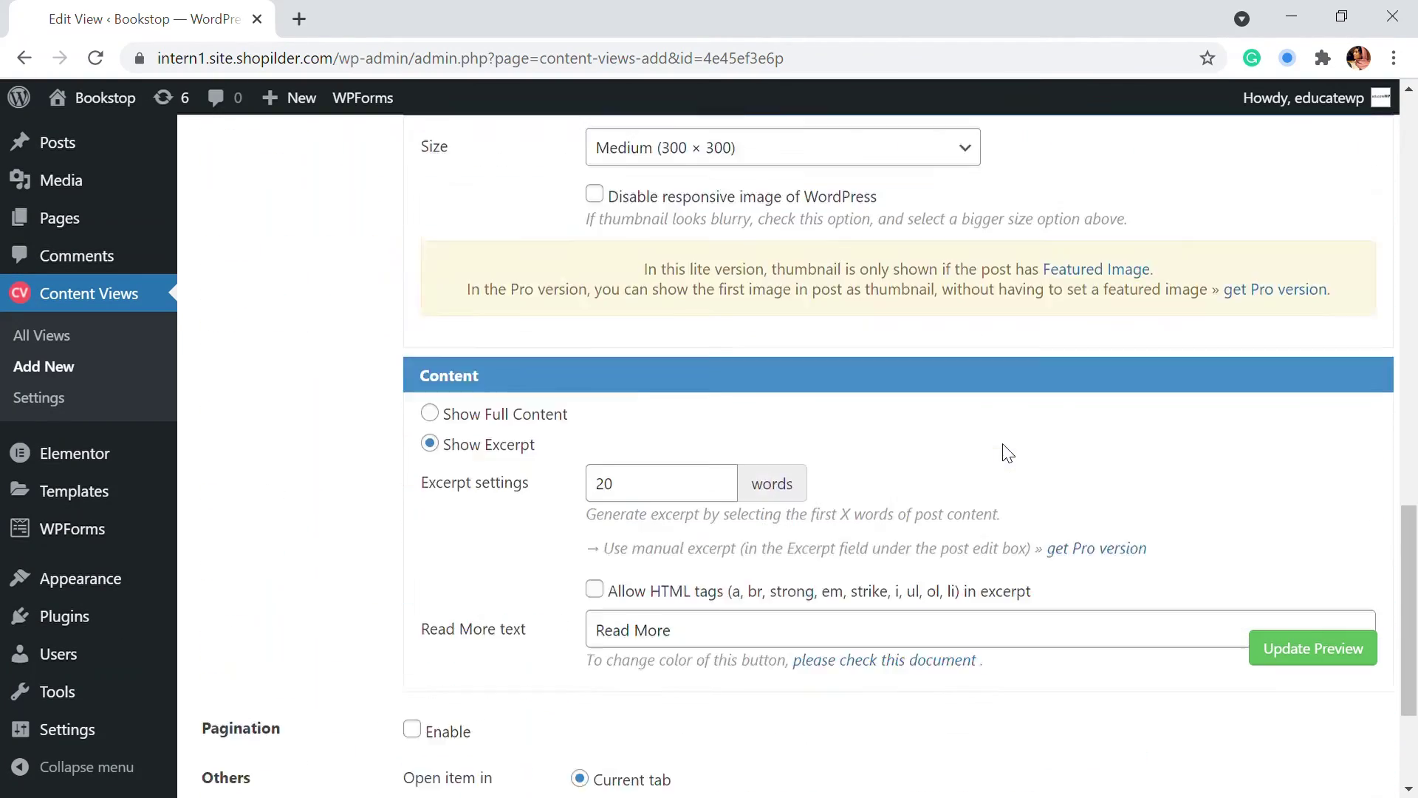
scroll(1034, 443, "up", 12)
scroll(1130, 709, "down", 5)
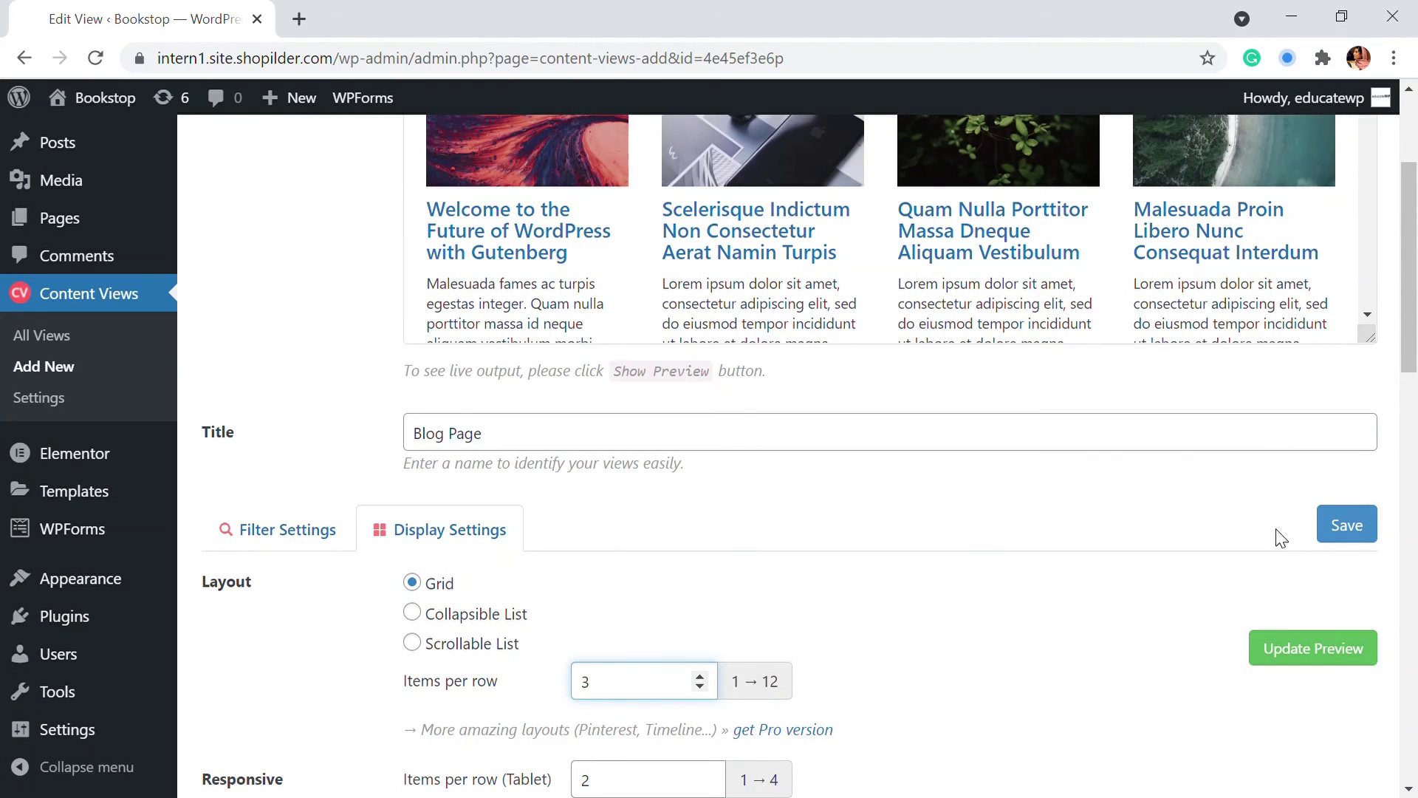
Save the view, copy its [pt_view] shortcode, and go to the Pages section
left_click(1352, 526)
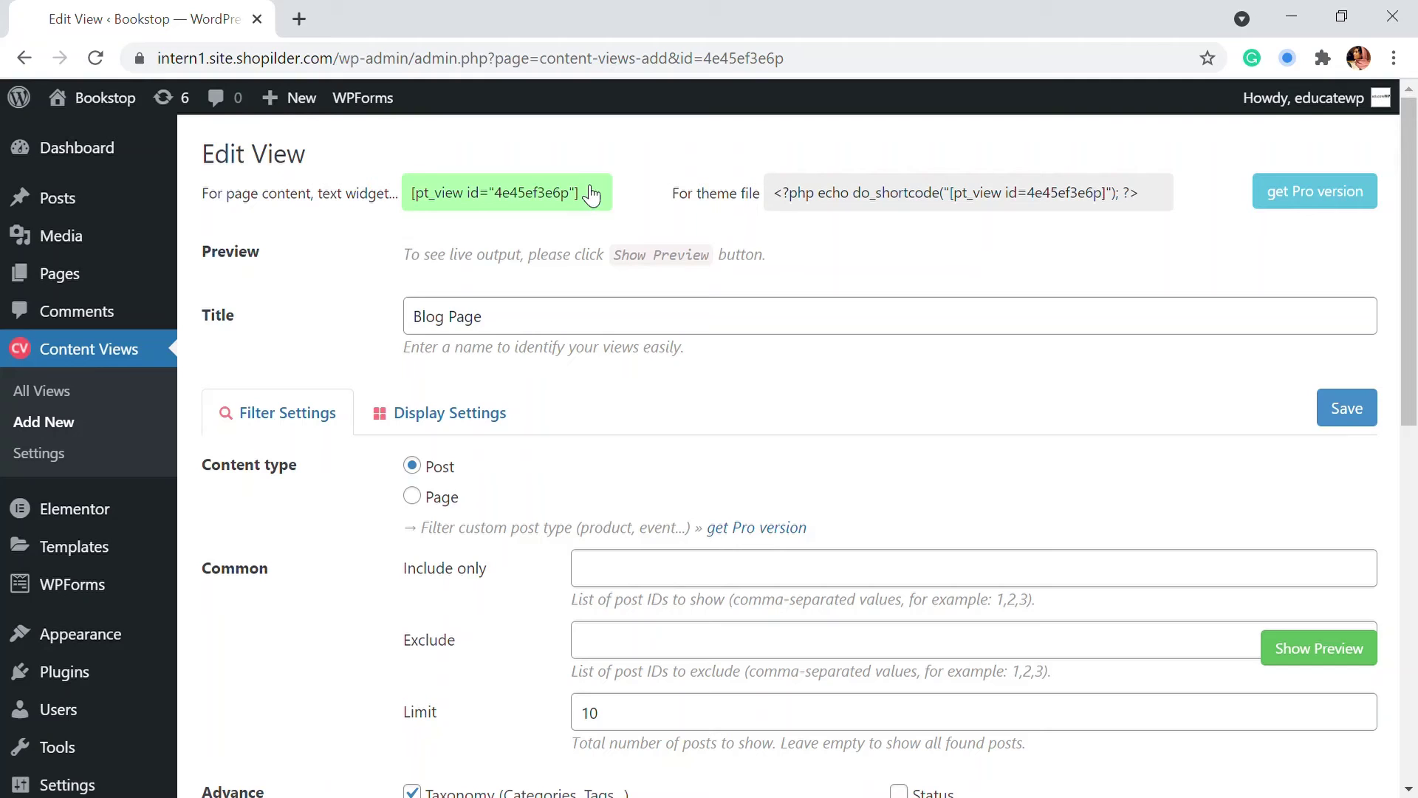
left_click_drag(591, 194, 411, 193)
key("ctrl+c")
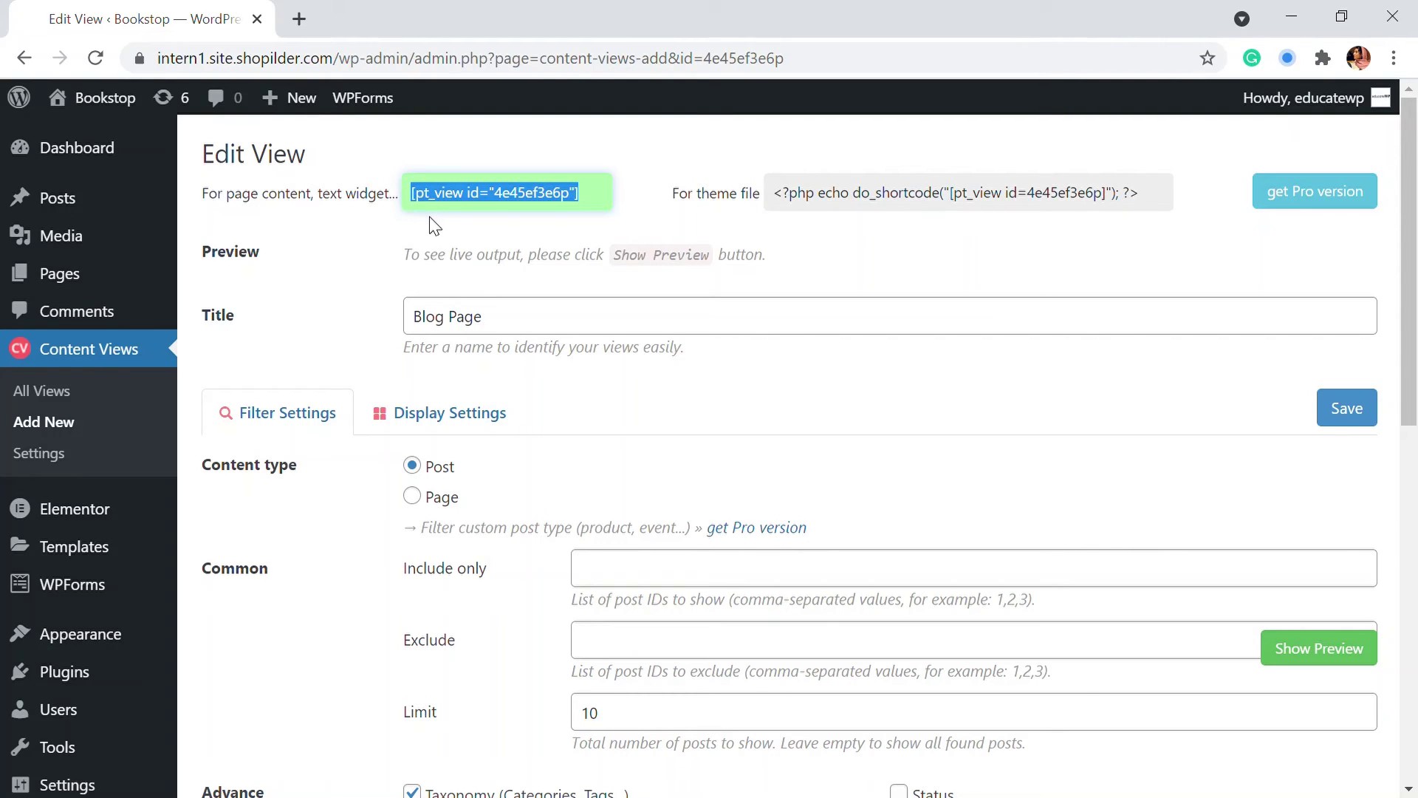
left_click(97, 270)
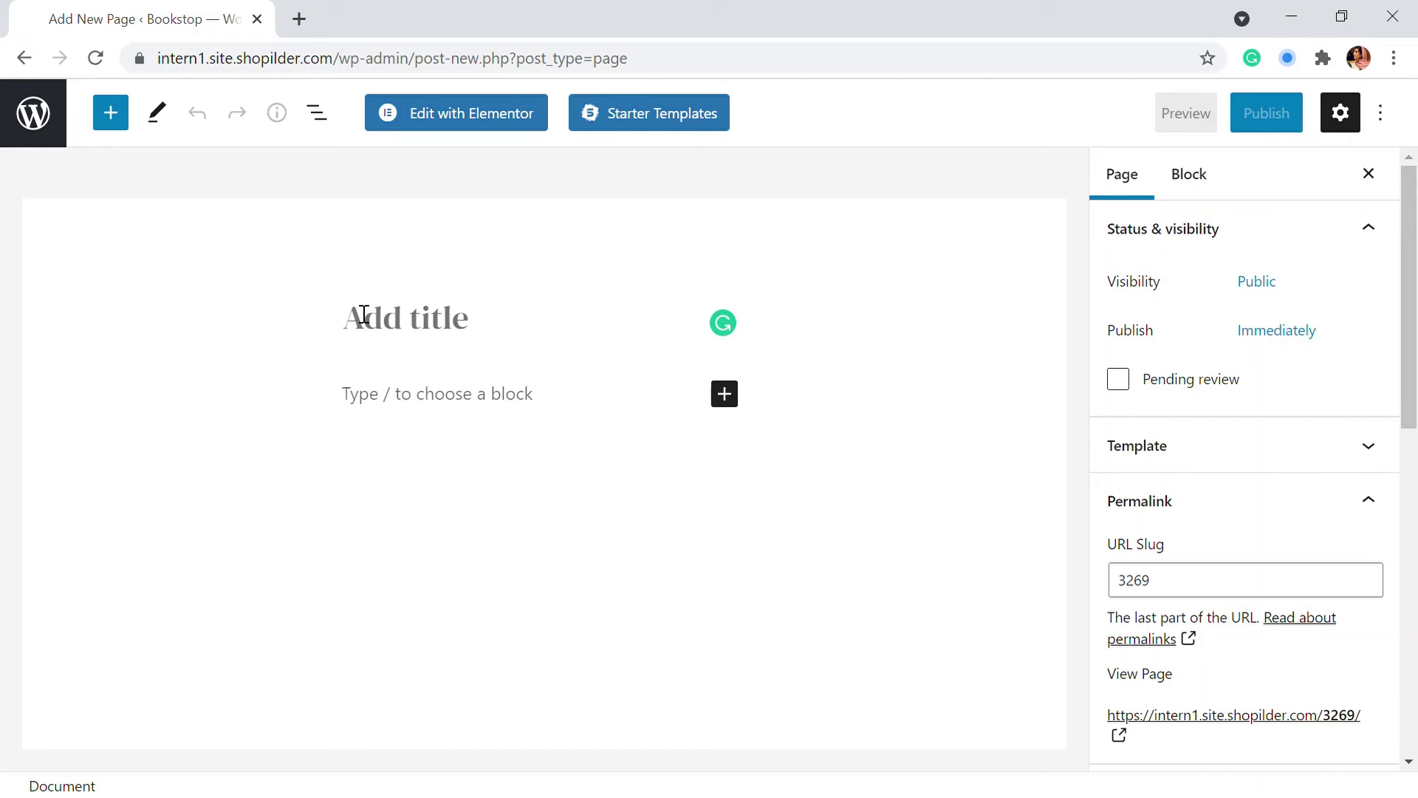
Title the new page 'Blog' and paste the view shortcode into its content
type("Blog")
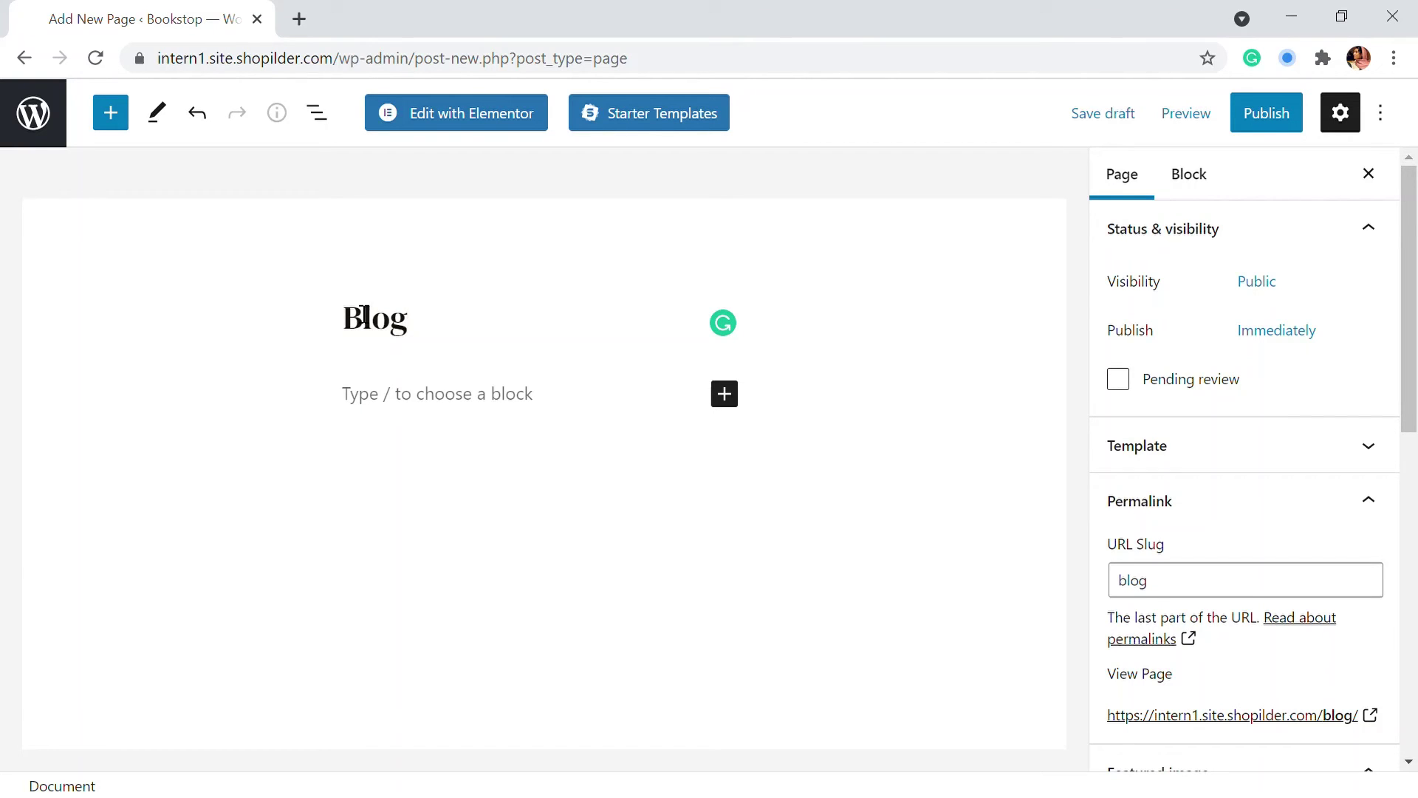
left_click(384, 401)
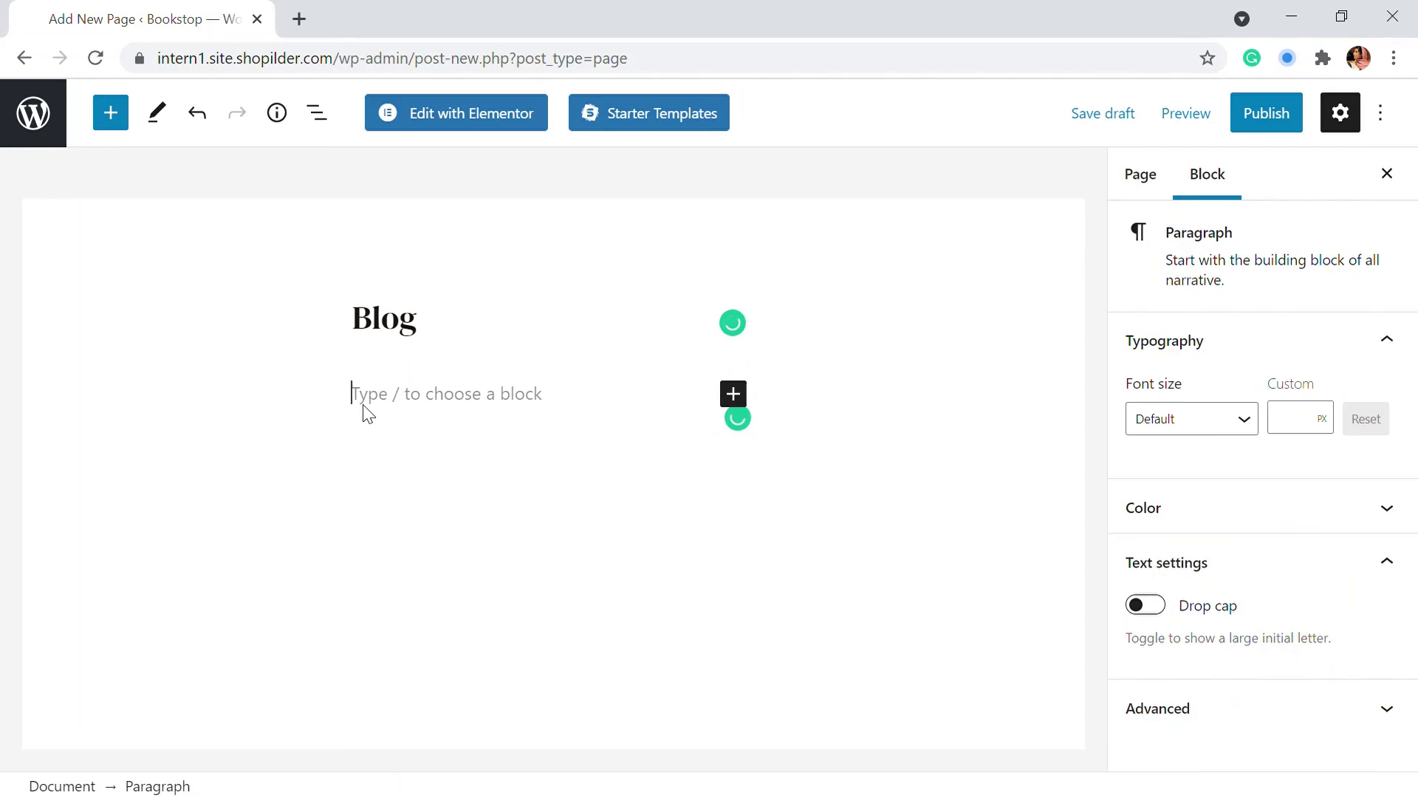
key("ctrl+v")
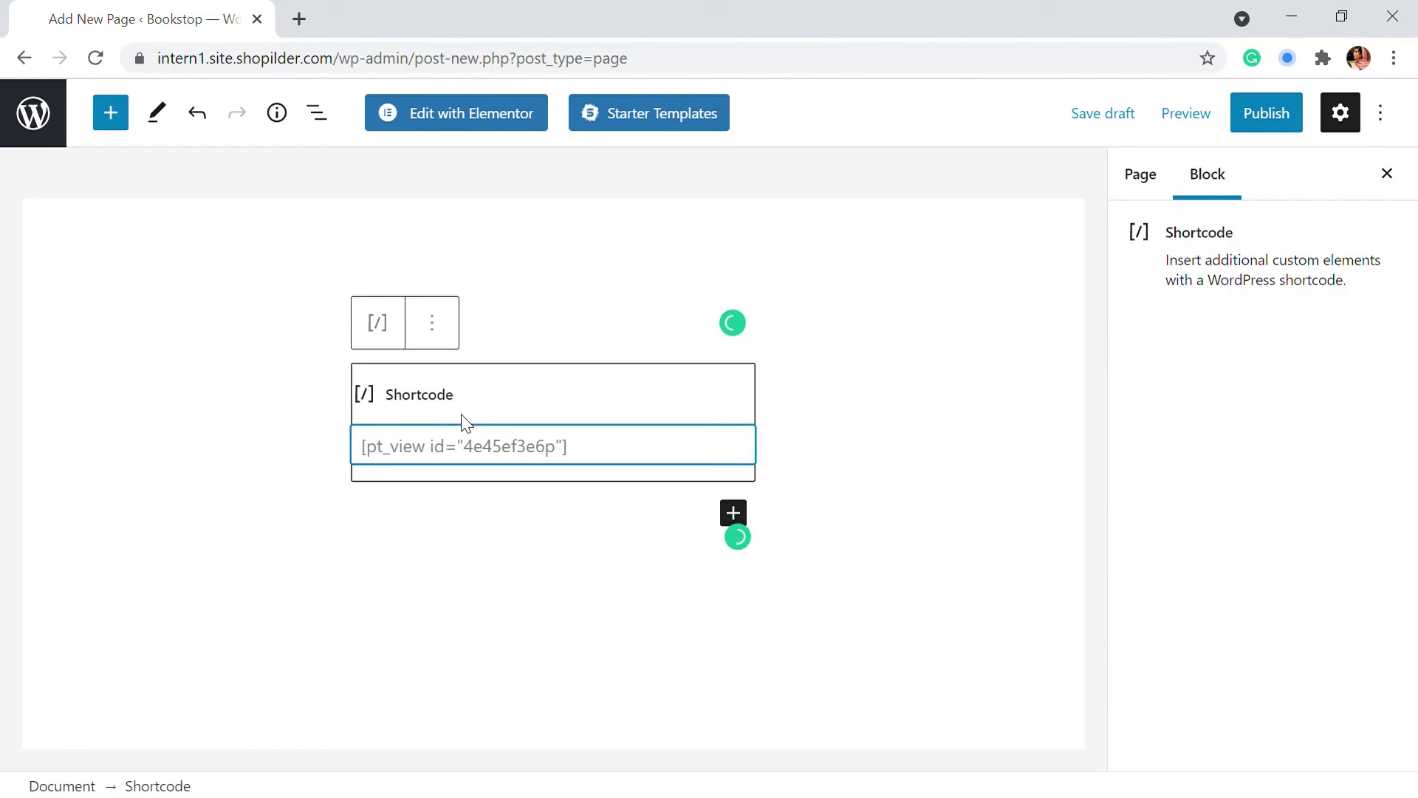
left_click(453, 554)
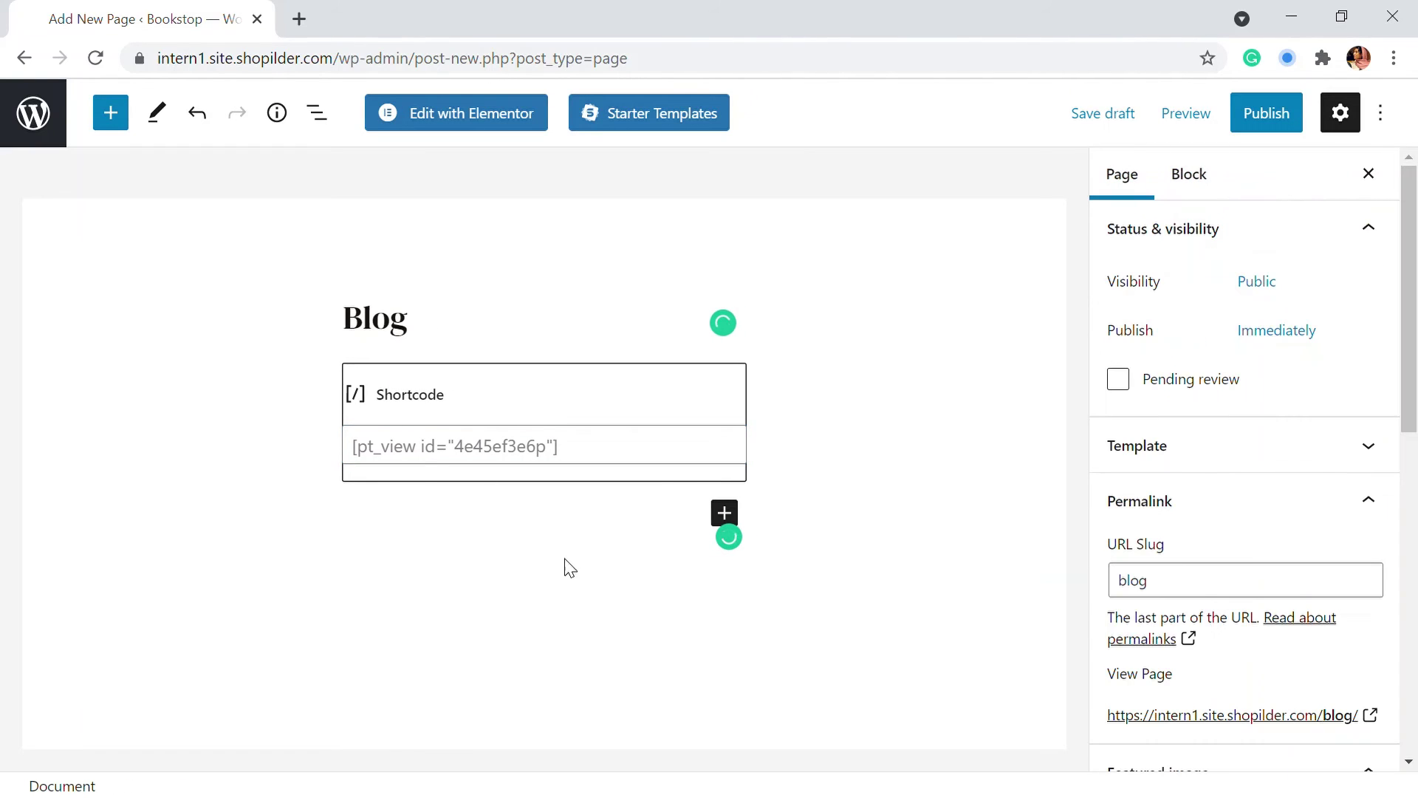
Publish the Blog page and open it live
left_click(1265, 113)
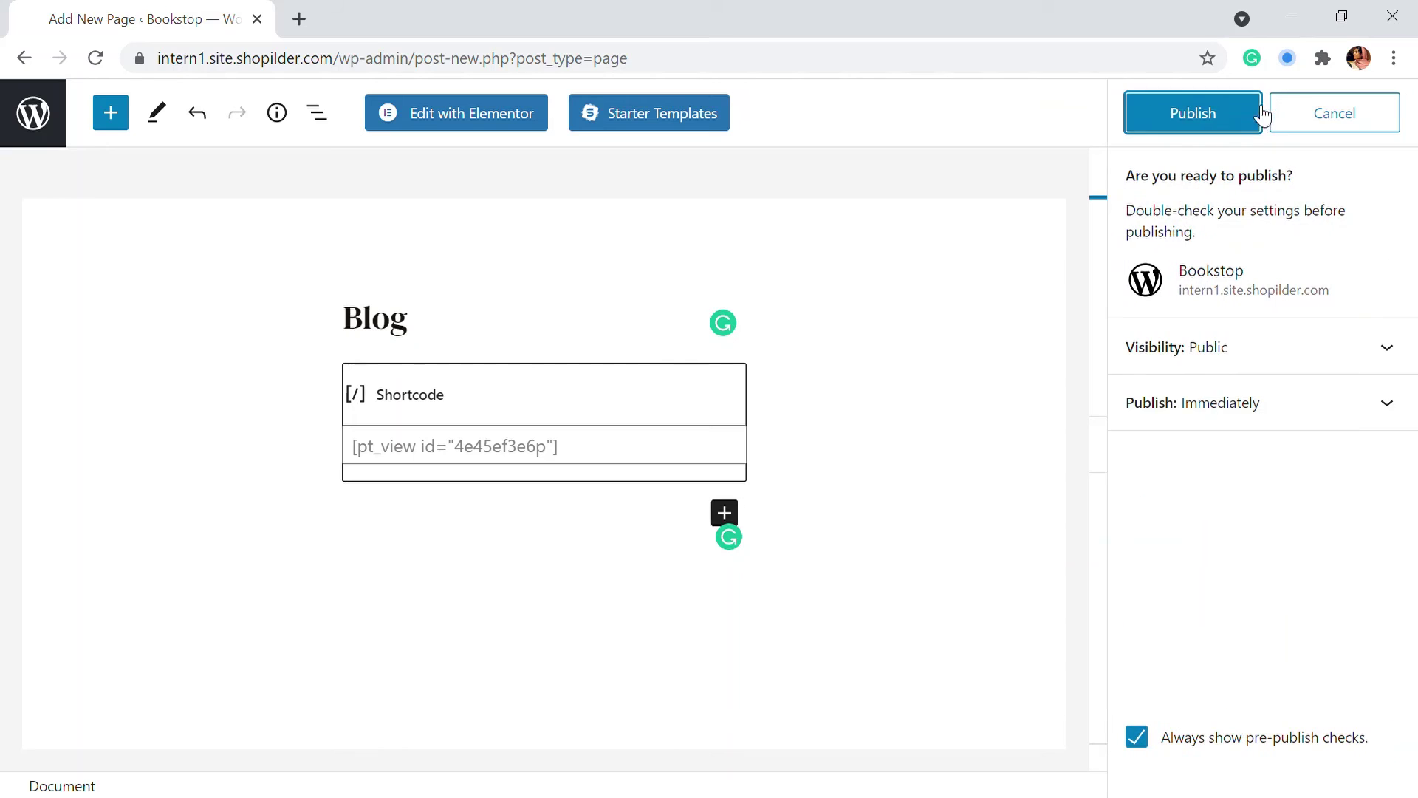
left_click(1189, 104)
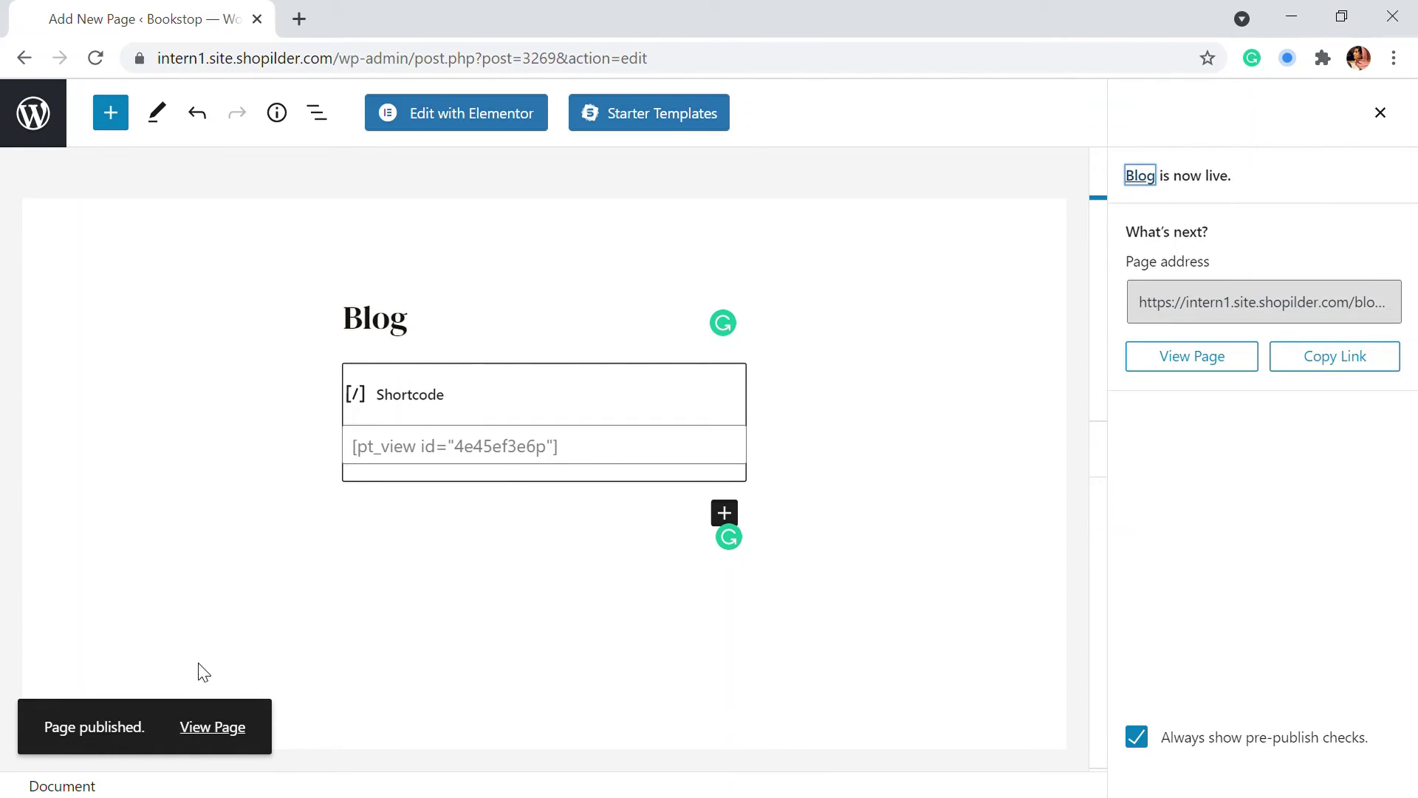
left_click(232, 727)
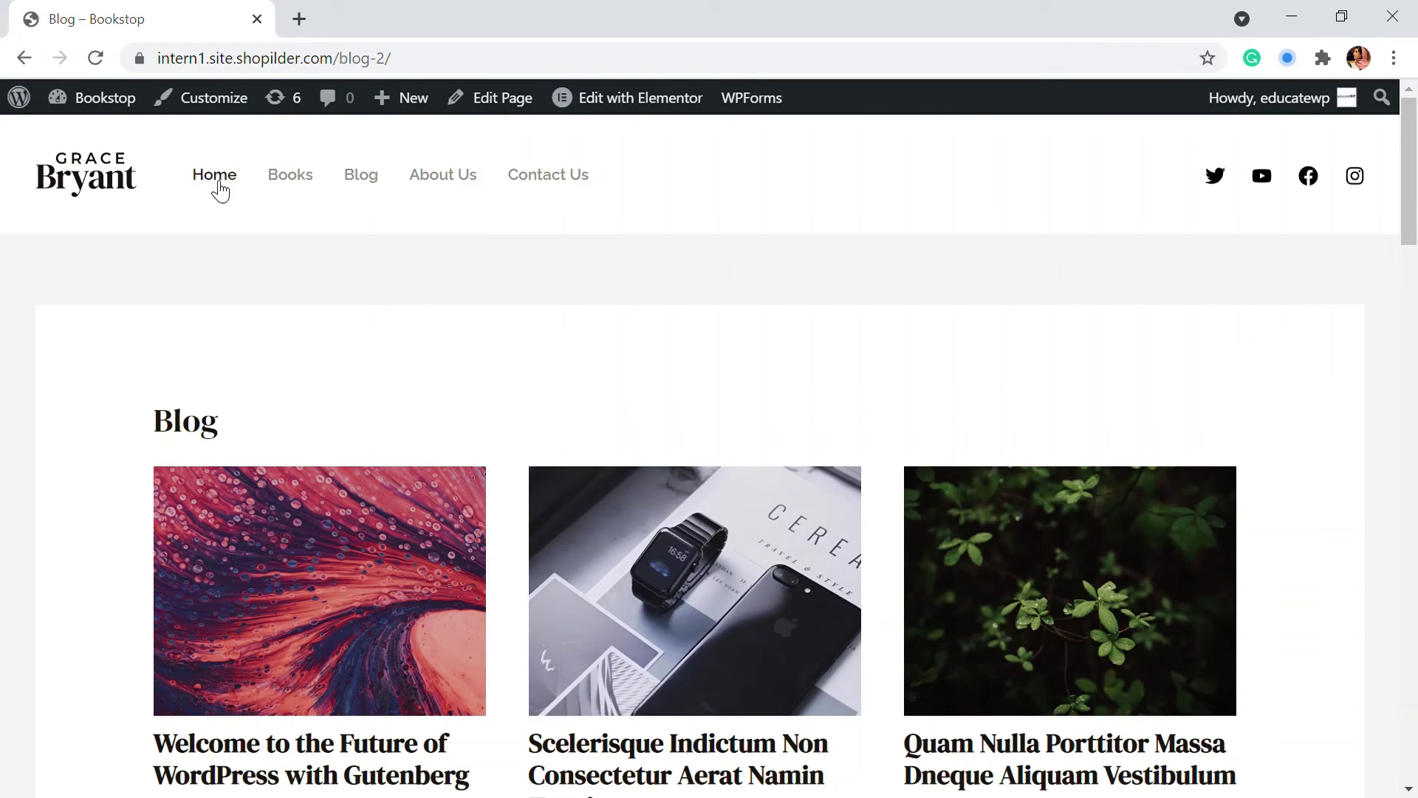
Scroll the live Blog page to confirm posts show three per row with image, title, excerpt and Read More
scroll(329, 215, "down", 2)
scroll(406, 251, "down", 3)
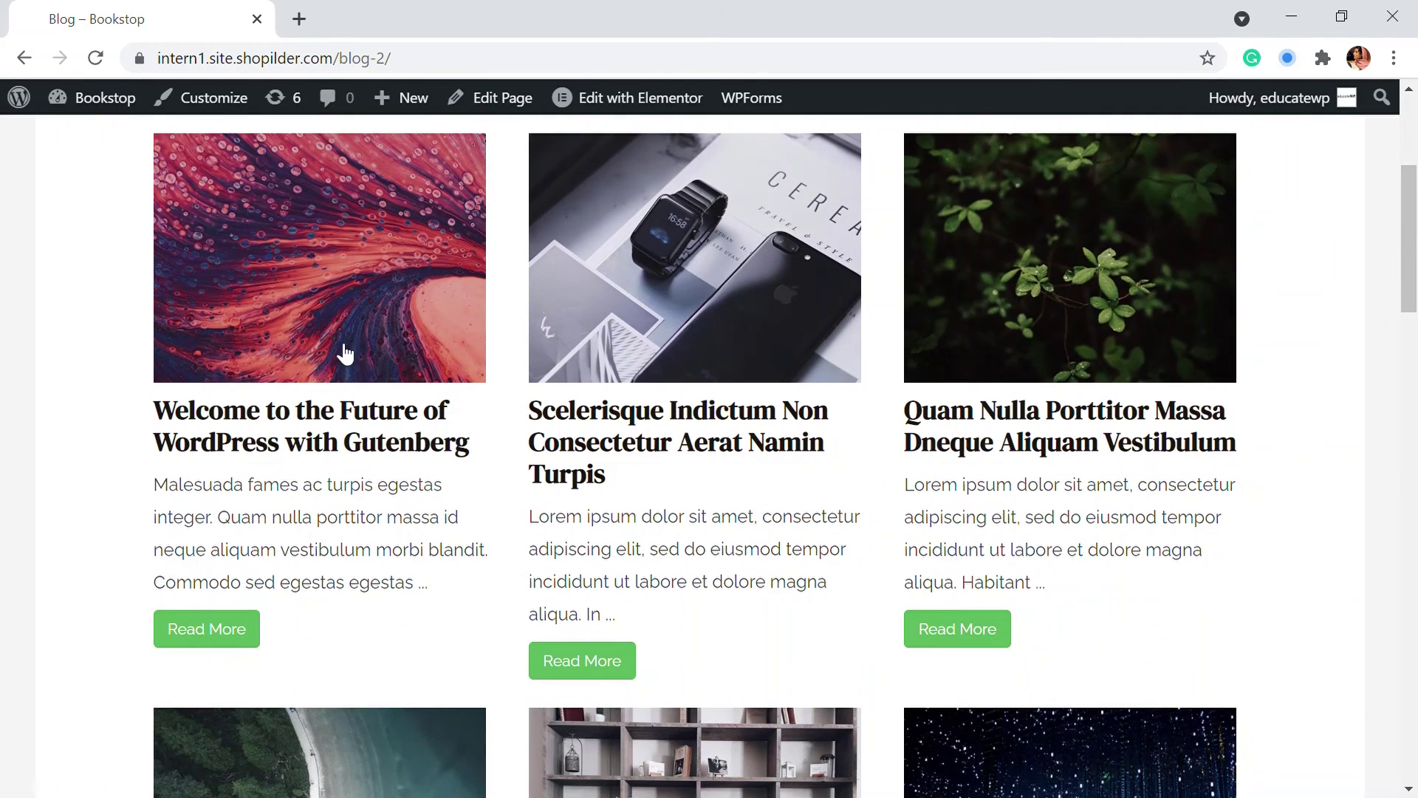
scroll(916, 396, "down", 2)
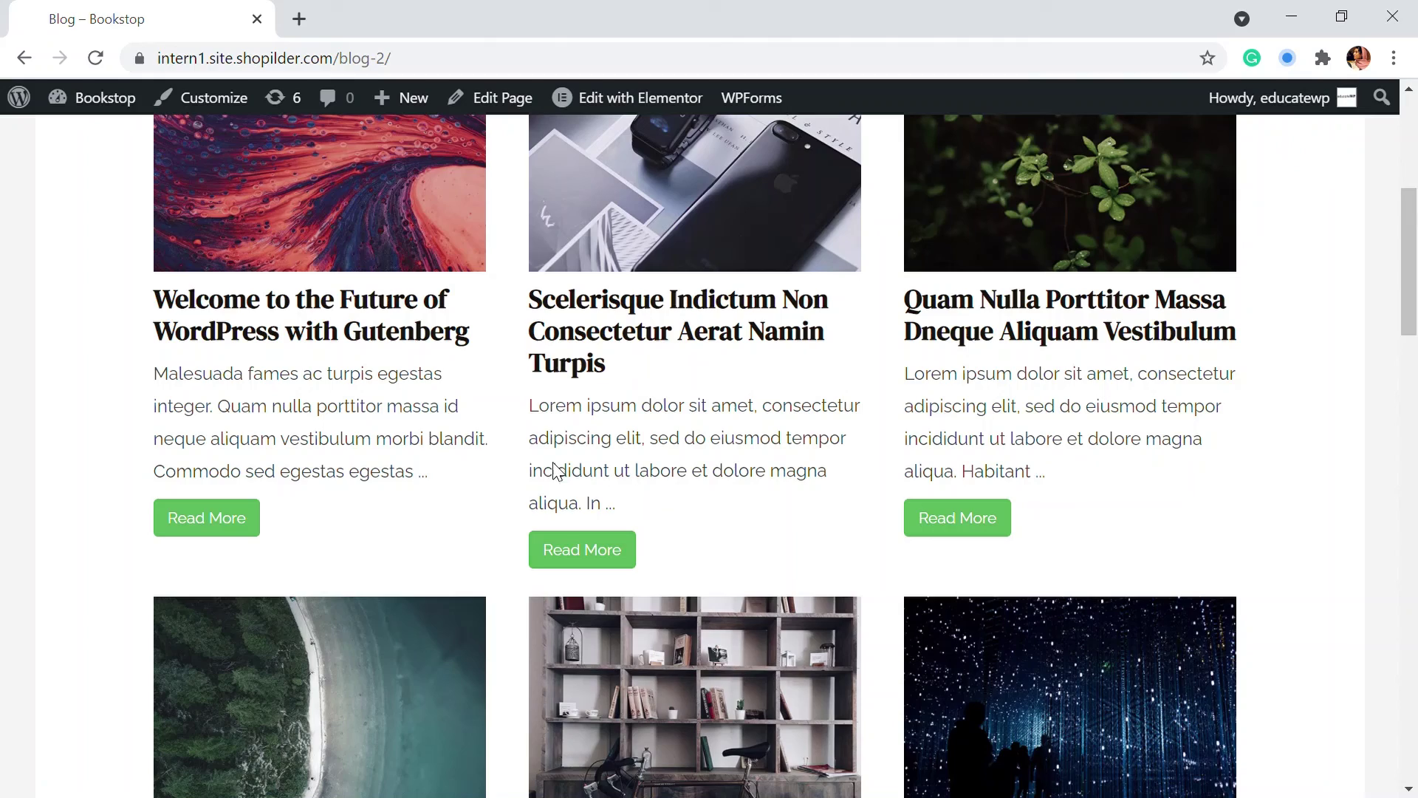
scroll(618, 475, "down", 7)
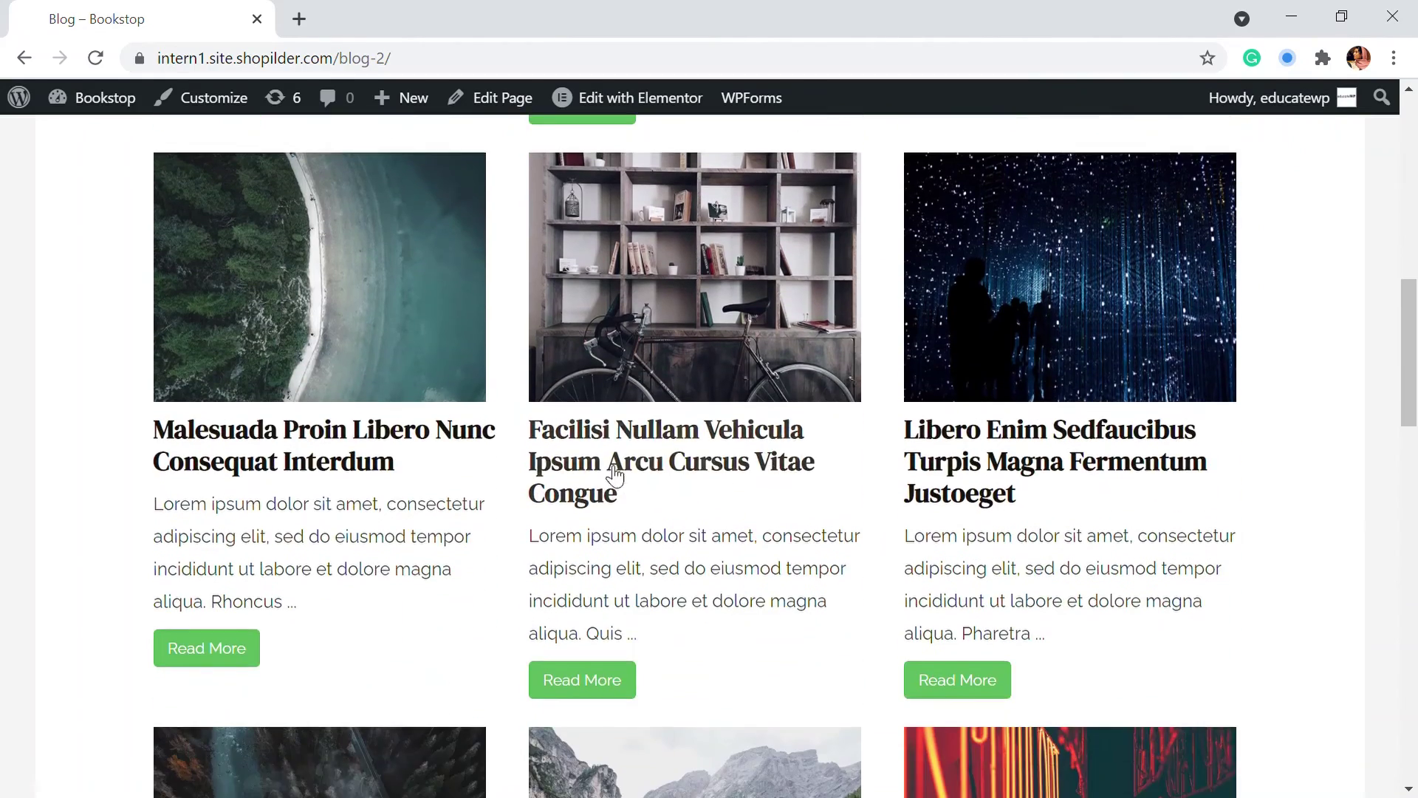
scroll(649, 517, "up", 7)
scroll(570, 469, "up", 6)
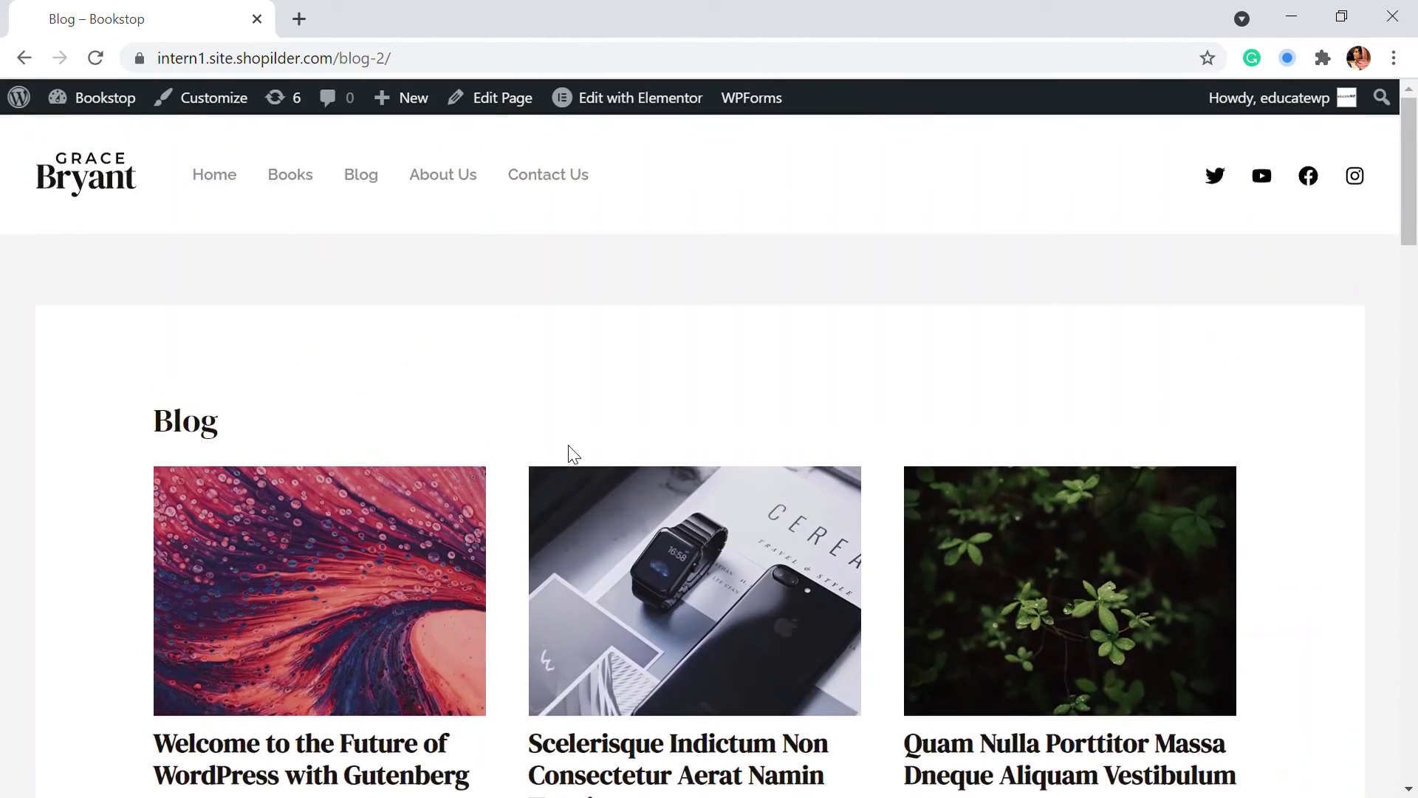
scroll(569, 436, "down", 2)
scroll(560, 425, "down", 7)
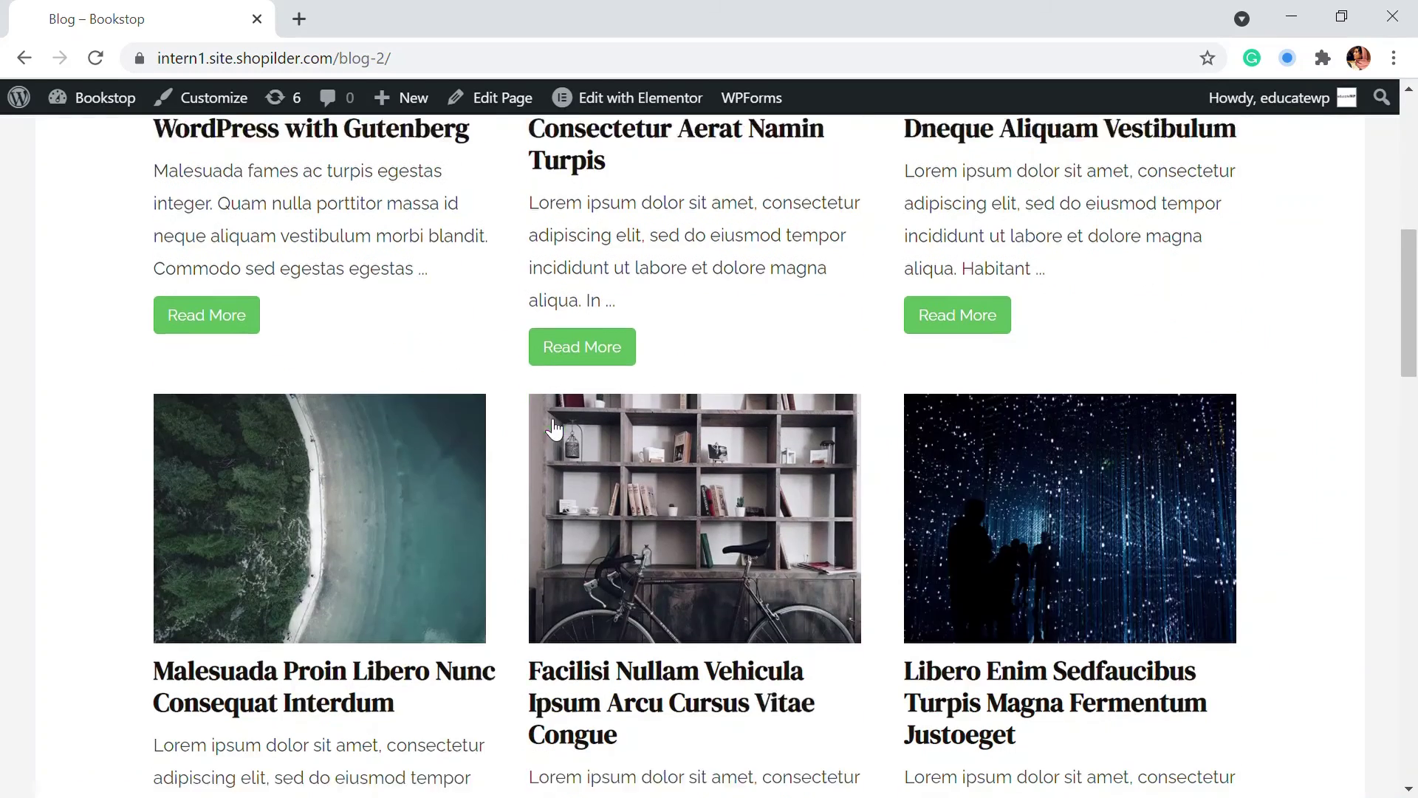
scroll(499, 429, "down", 2)
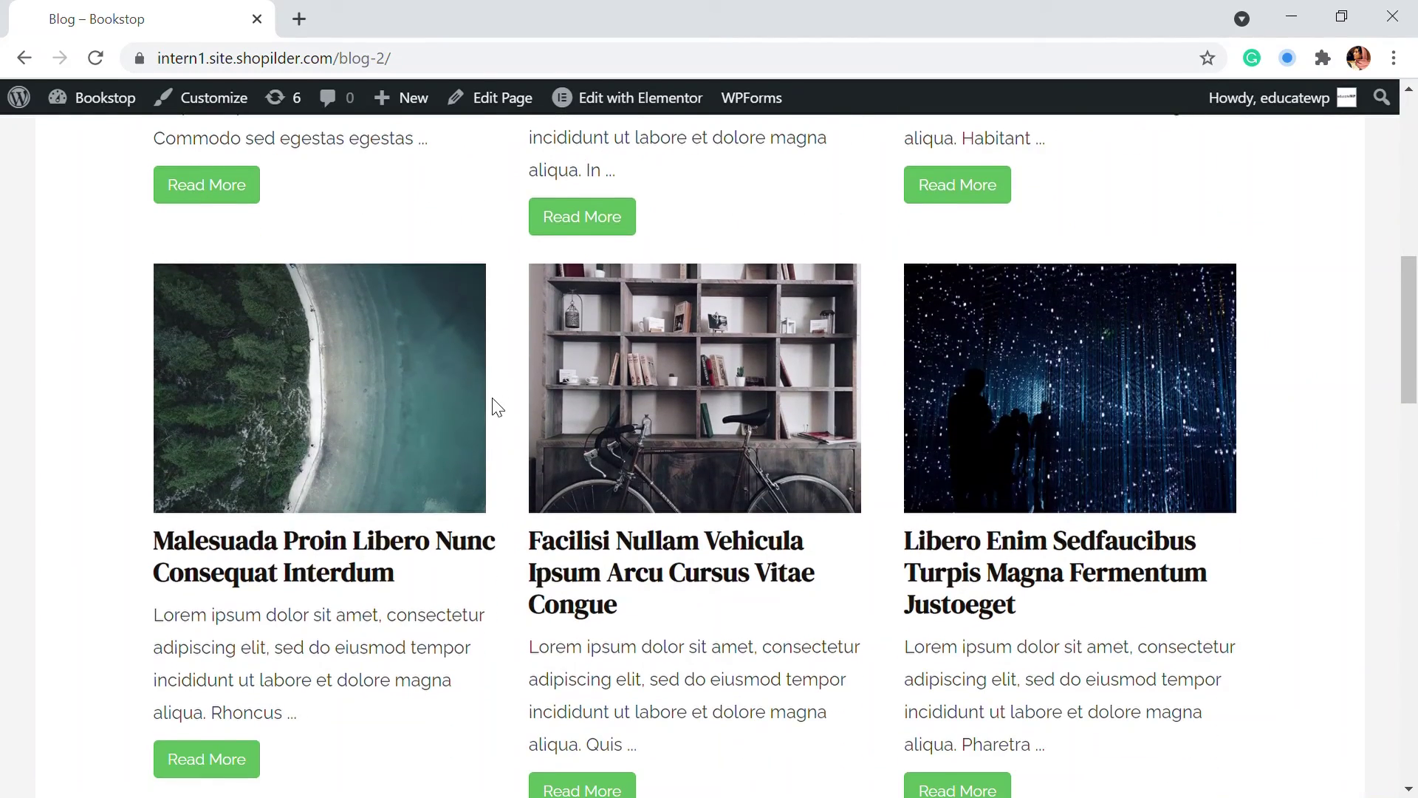
scroll(495, 402, "up", 10)
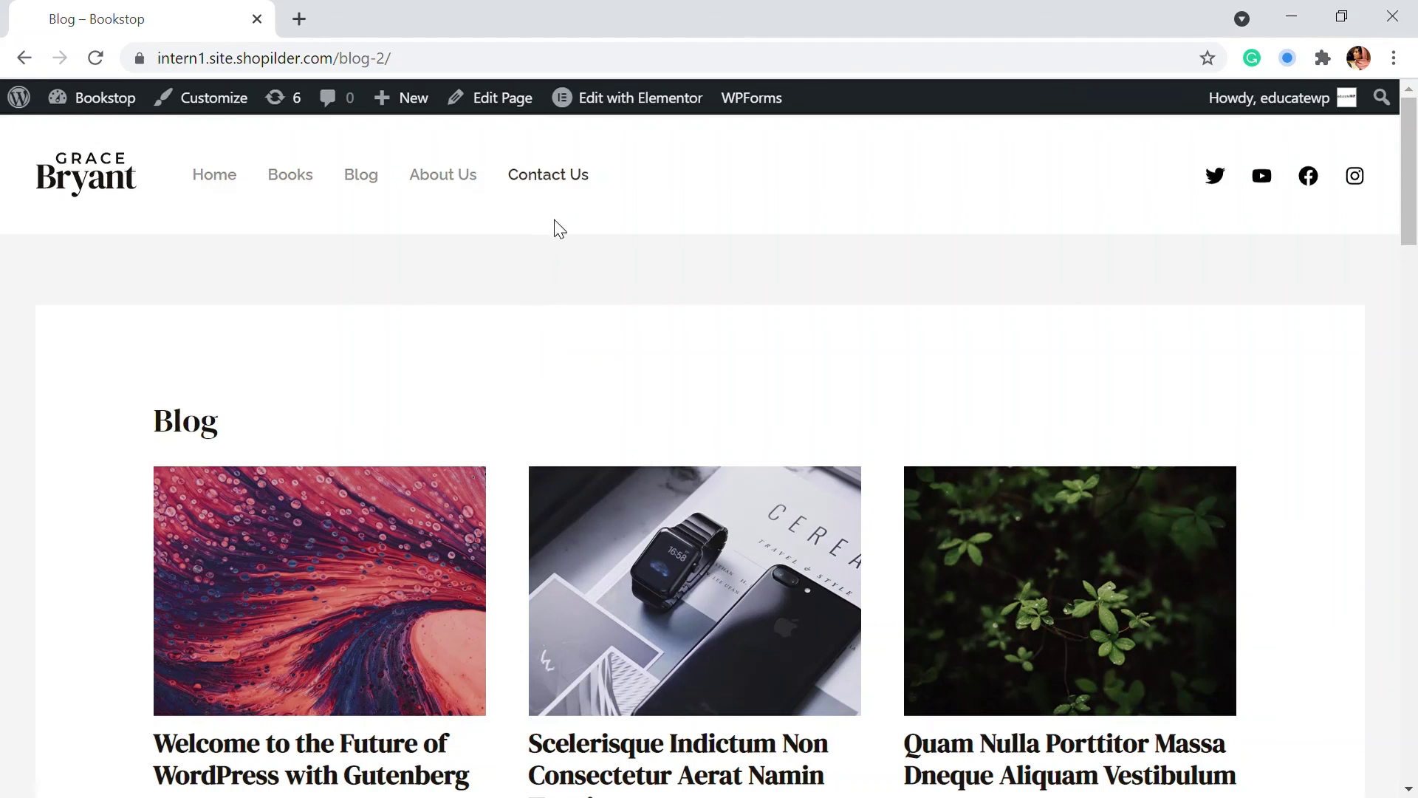
scroll(539, 247, "down", 8)
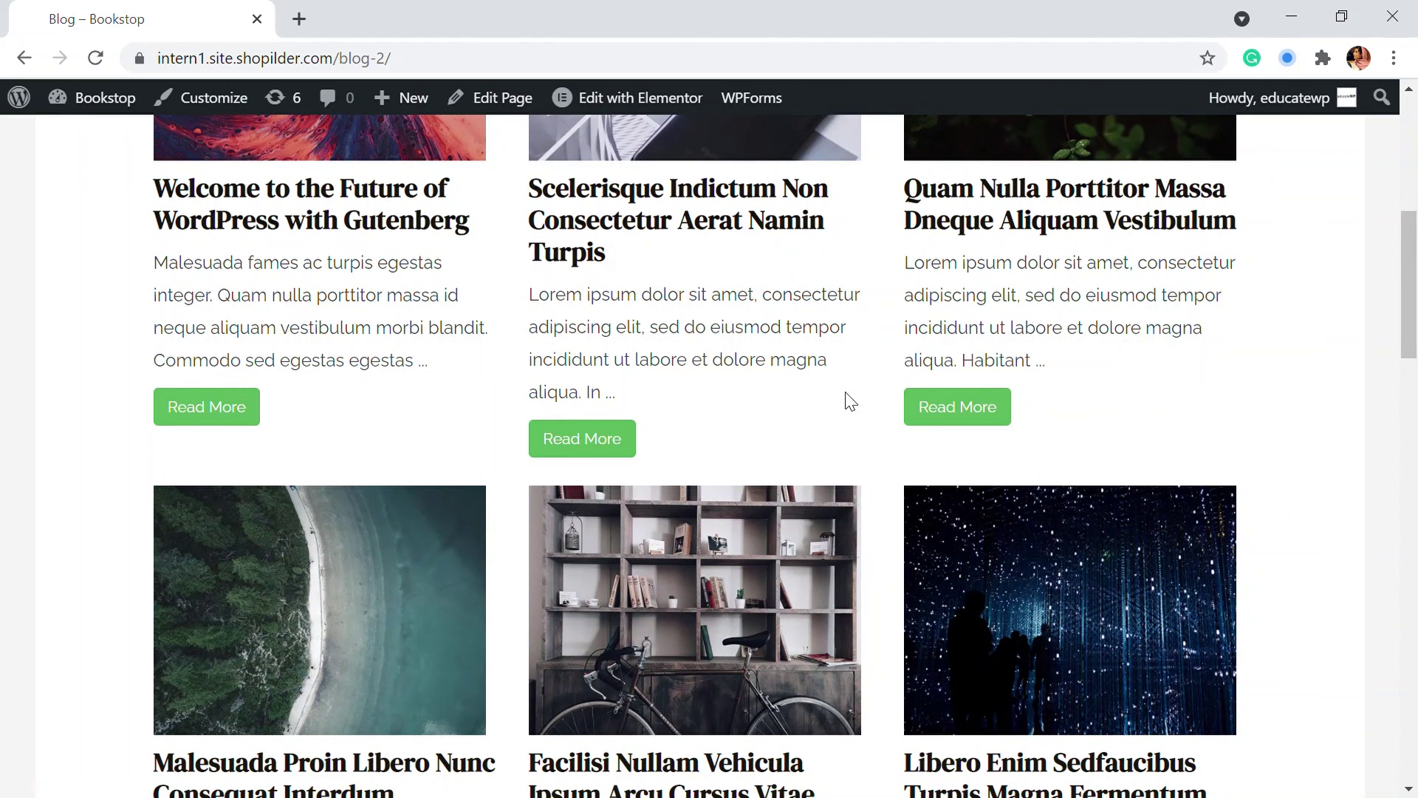
scroll(849, 401, "down", 5)
scroll(898, 446, "up", 1)
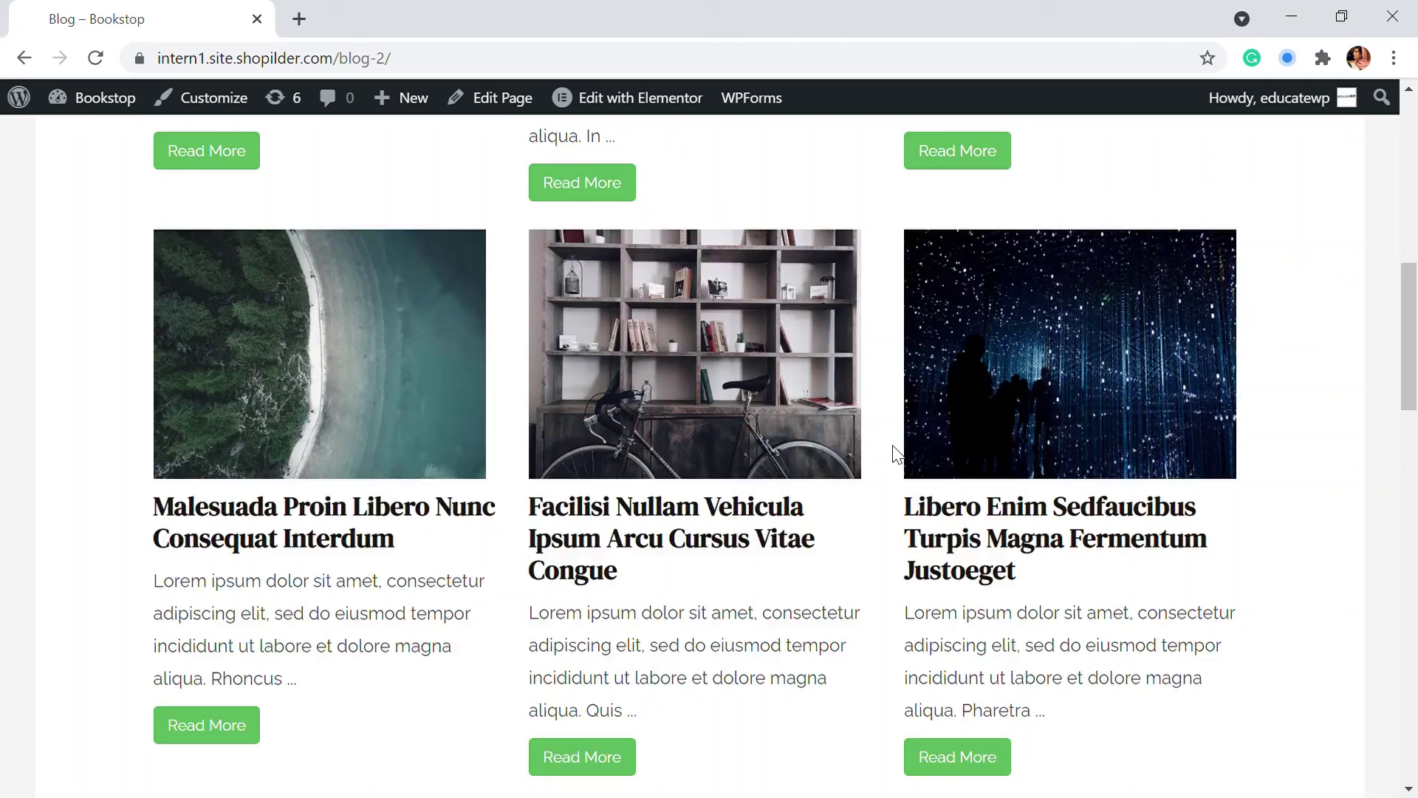
scroll(857, 495, "up", 4)
scroll(830, 506, "down", 2)
scroll(831, 480, "up", 6)
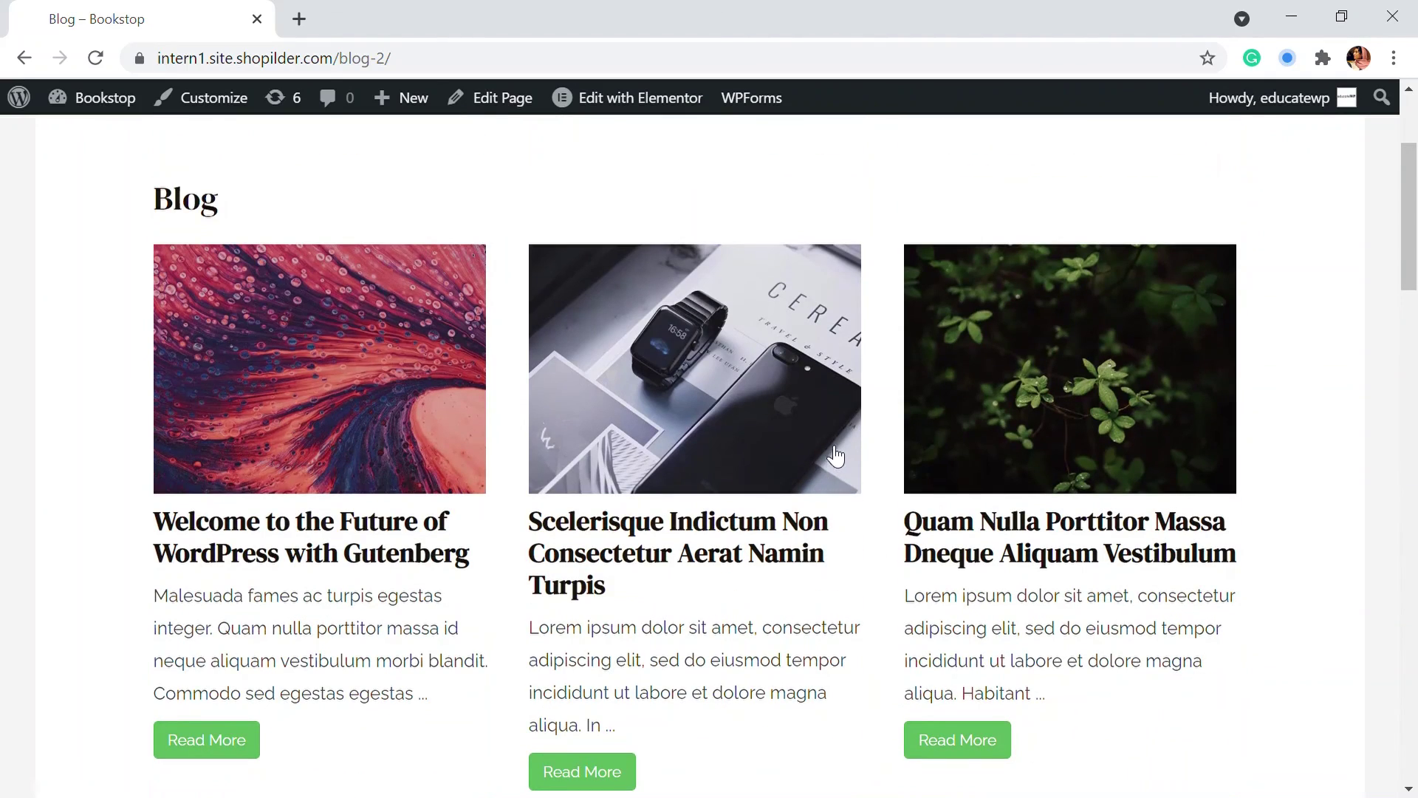